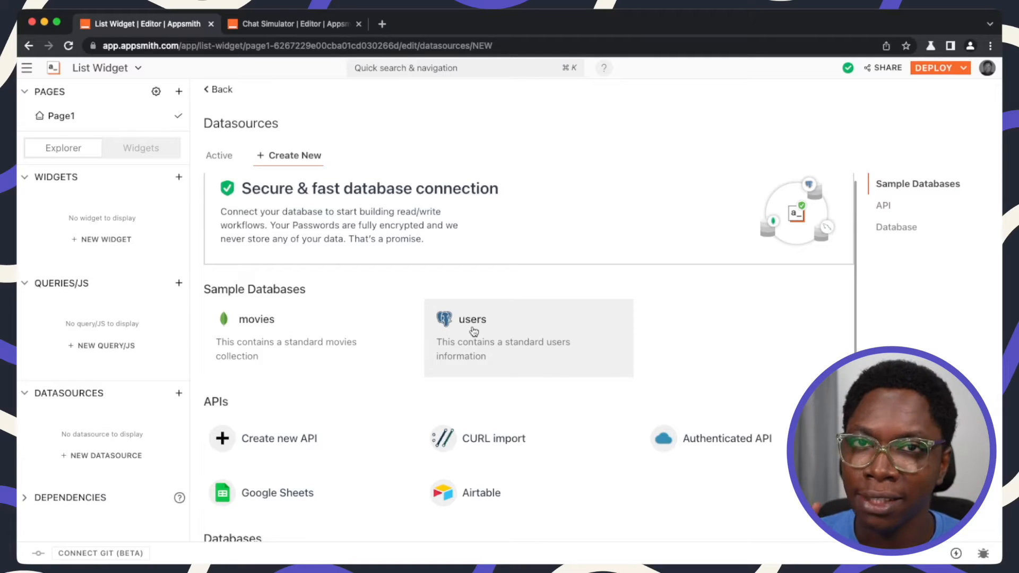
# Add the sample users database as a datasource and create a query on it named get_users
pyautogui.click(487, 326)
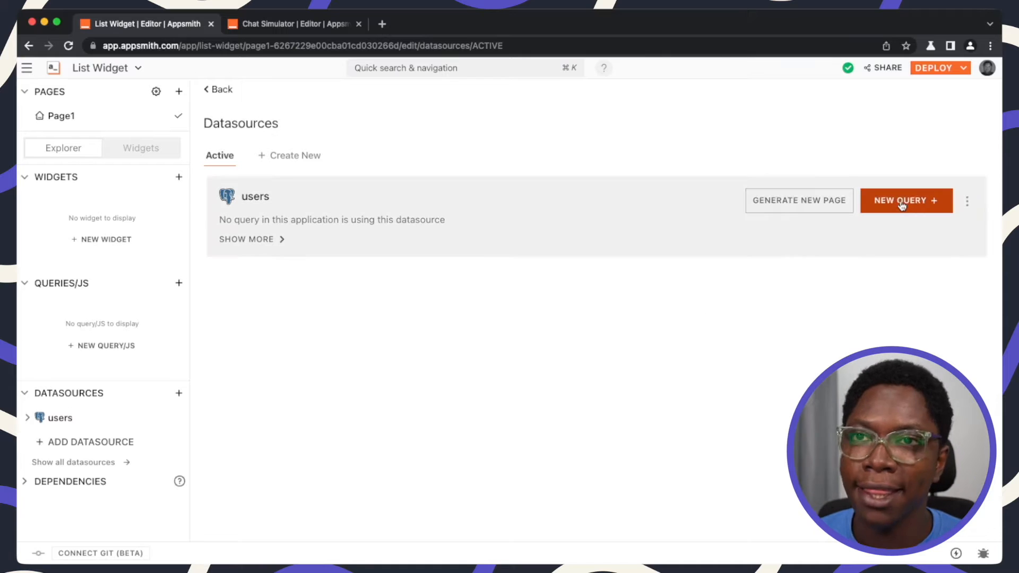
pyautogui.click(902, 201)
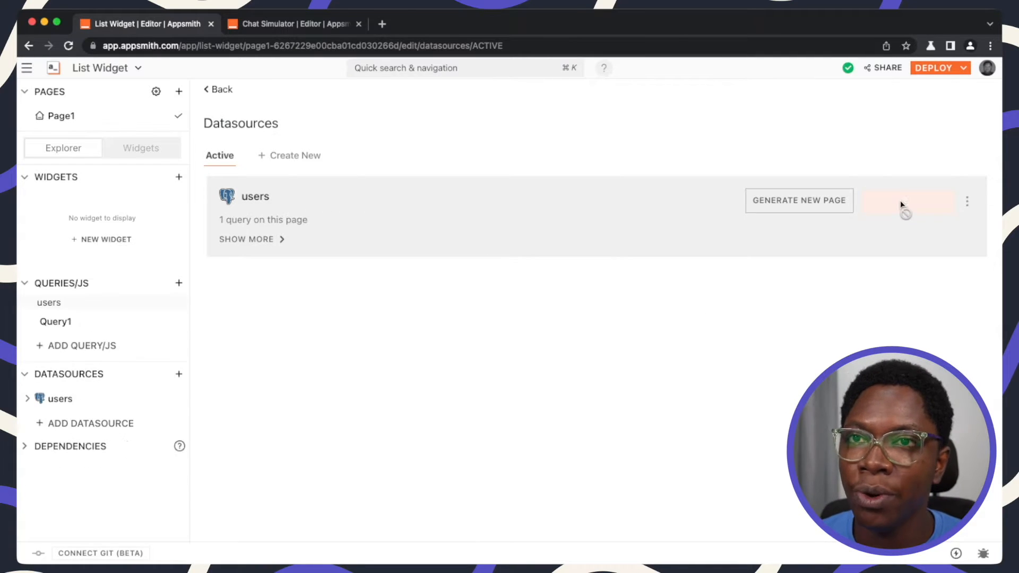
pyautogui.write('get_users')
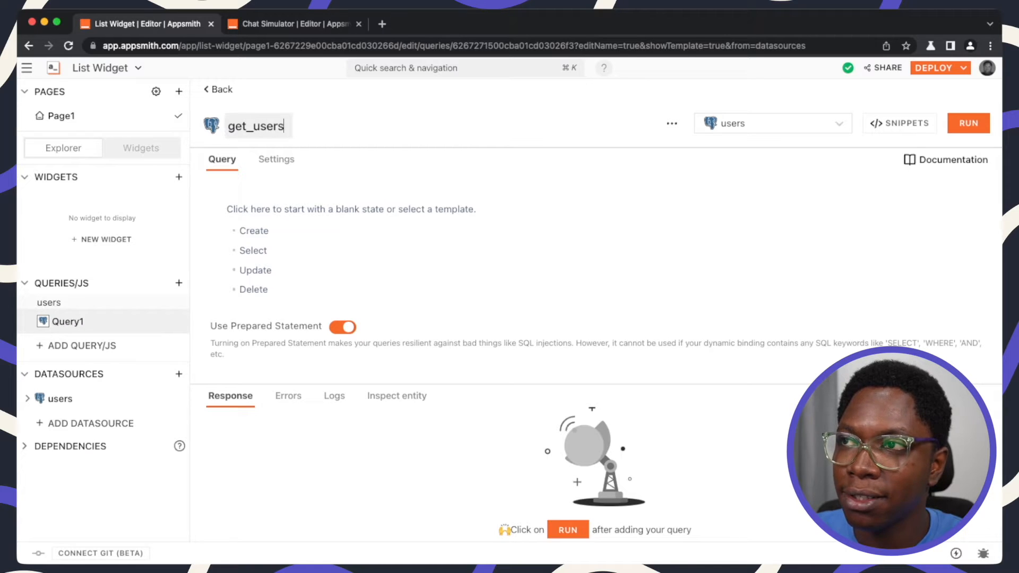
pyautogui.press('Return')
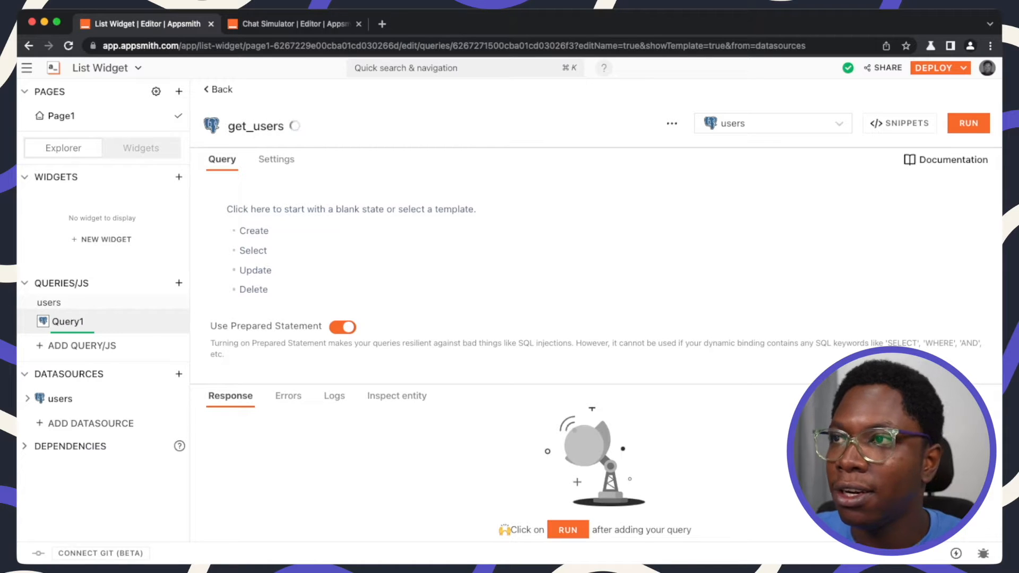
# Fill the get_users query from the Select template, run it and review the returned records
pyautogui.click(261, 256)
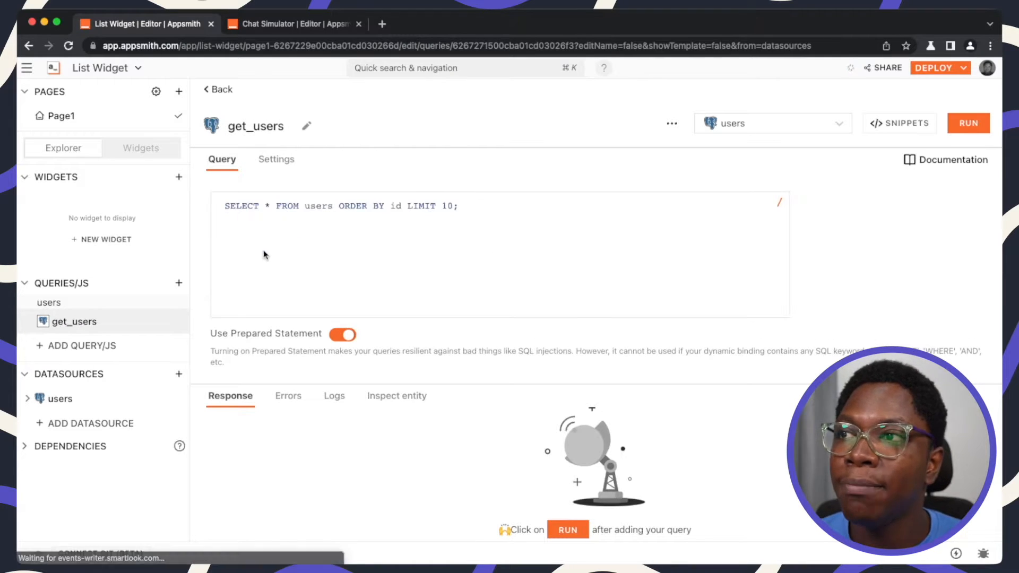
pyautogui.click(971, 123)
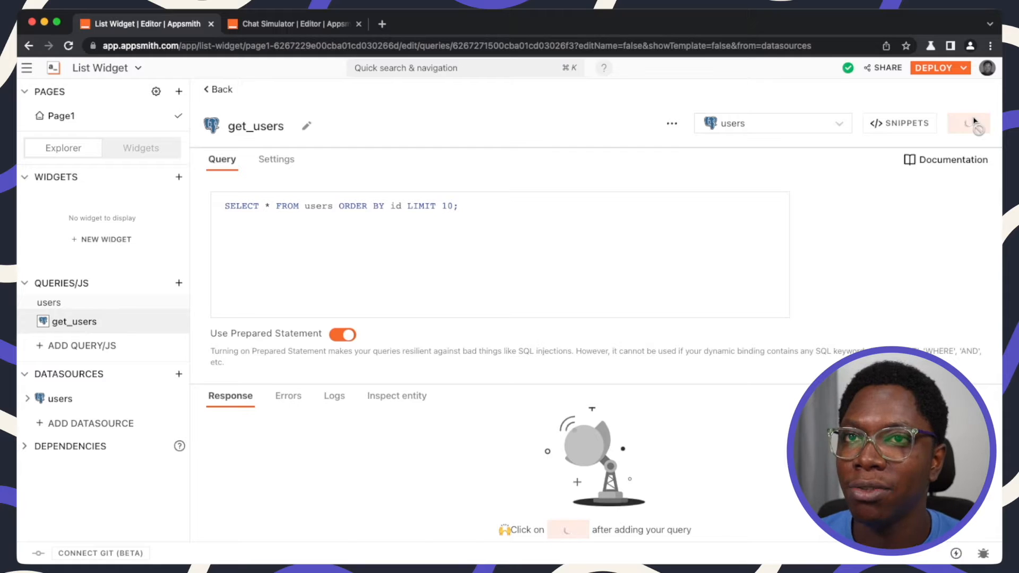
pyautogui.scroll(-5, 330, 479)
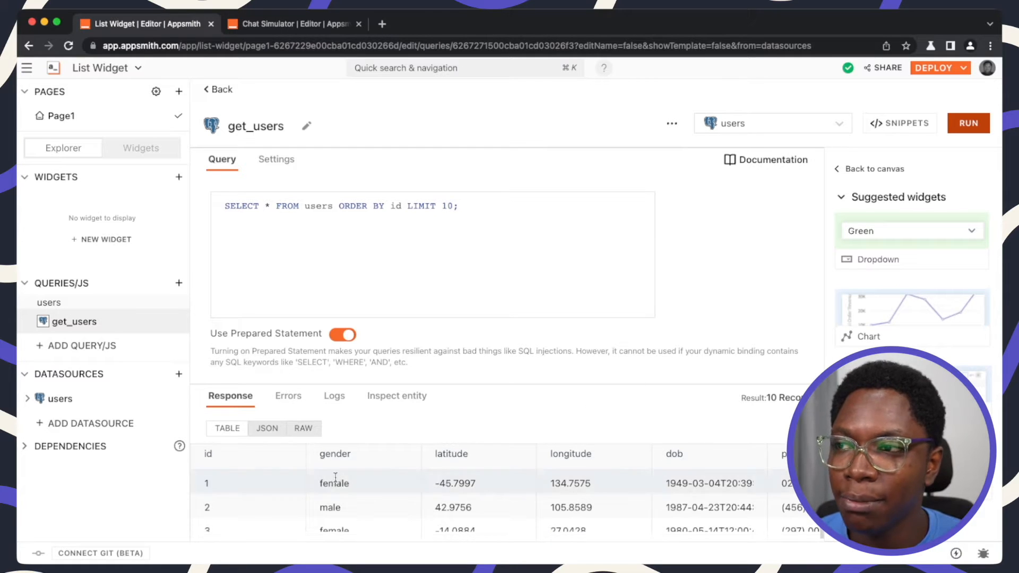
pyautogui.scroll(5, 418, 499)
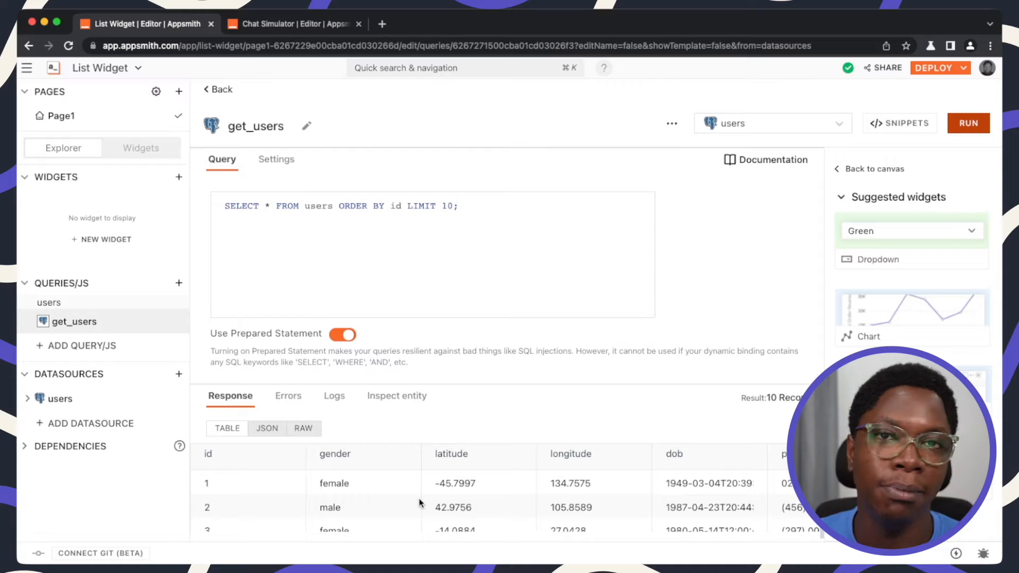
# Place an enlarged List widget on the canvas and delete the default widgets inside its item template
pyautogui.click(167, 154)
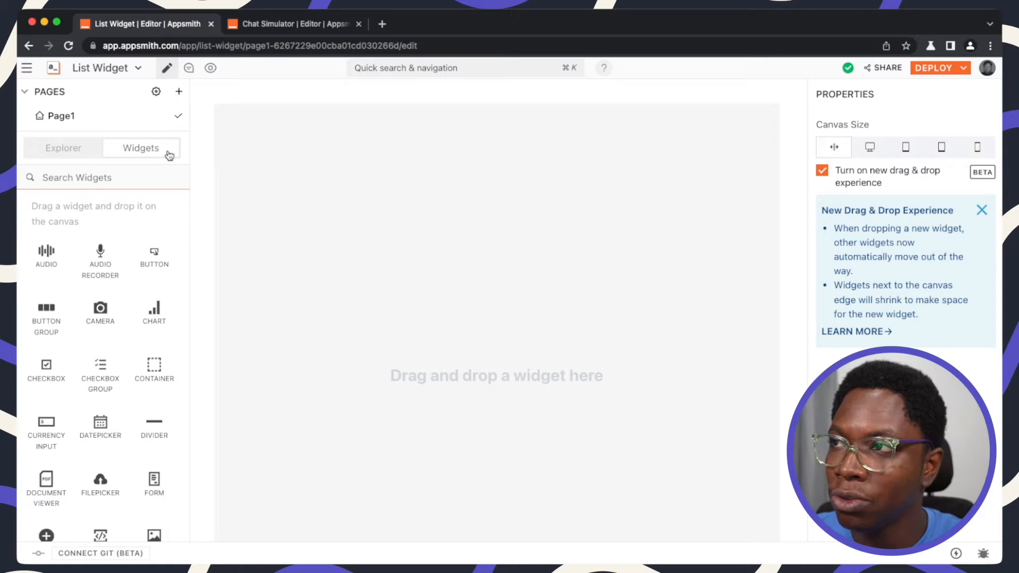
pyautogui.write('list')
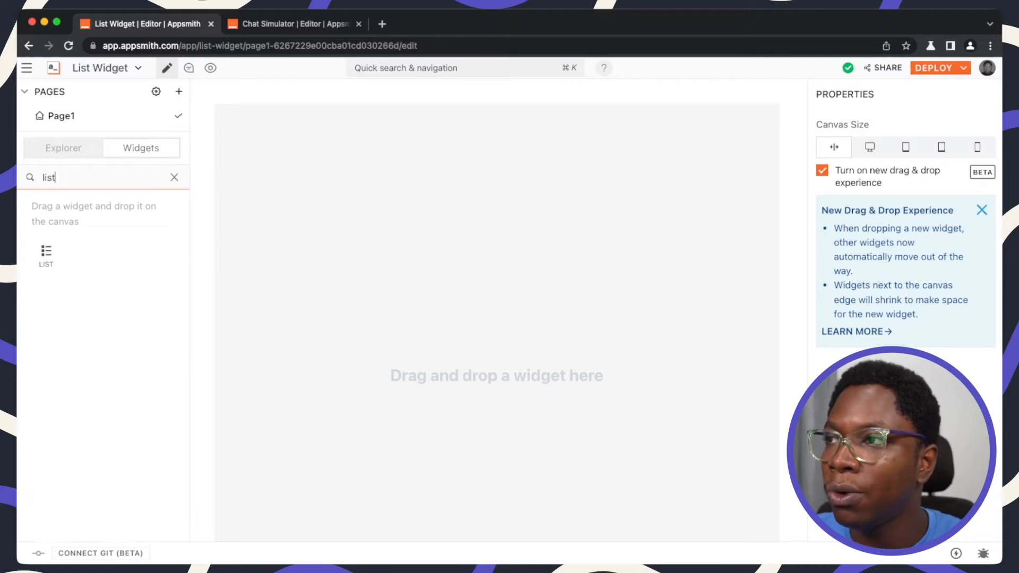
pyautogui.moveTo(44, 254); pyautogui.dragTo(241, 178)
pyautogui.moveTo(434, 433); pyautogui.dragTo(490, 503)
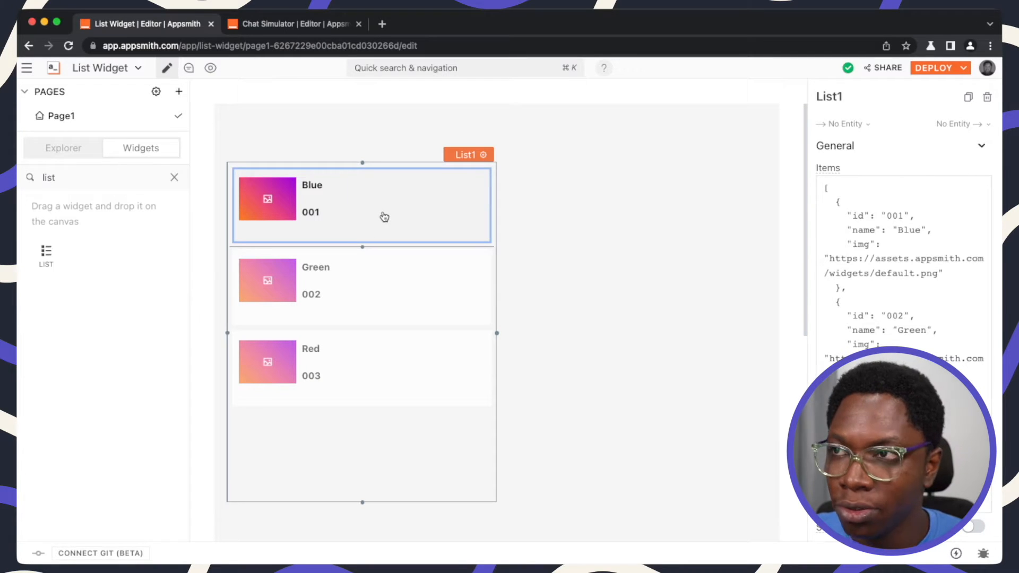
pyautogui.press('super+a')
pyautogui.press('Delete')
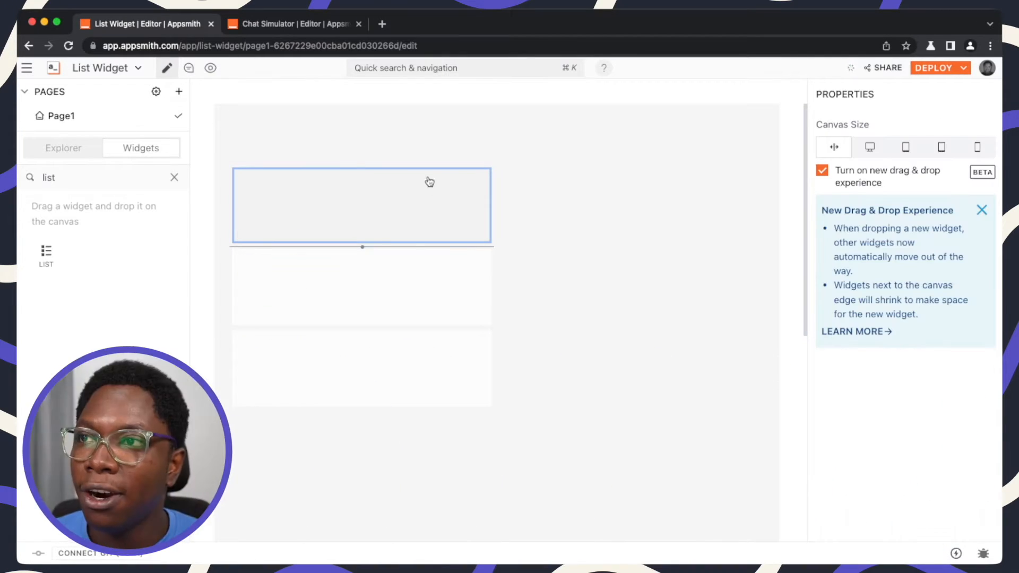
# Replace the List widget's sample items with the binding {{get_users.data}}
pyautogui.click(401, 442)
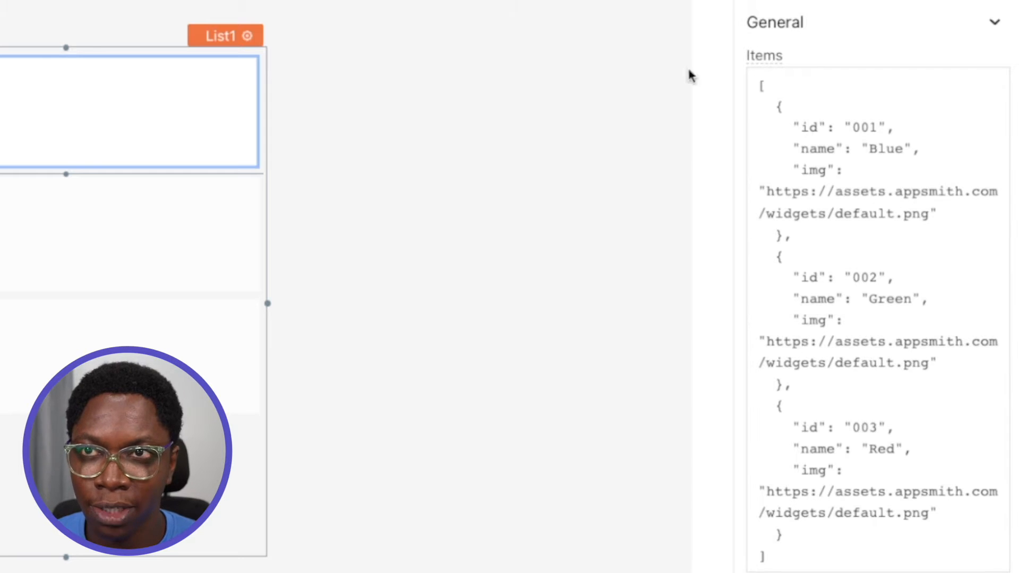
pyautogui.moveTo(758, 54)
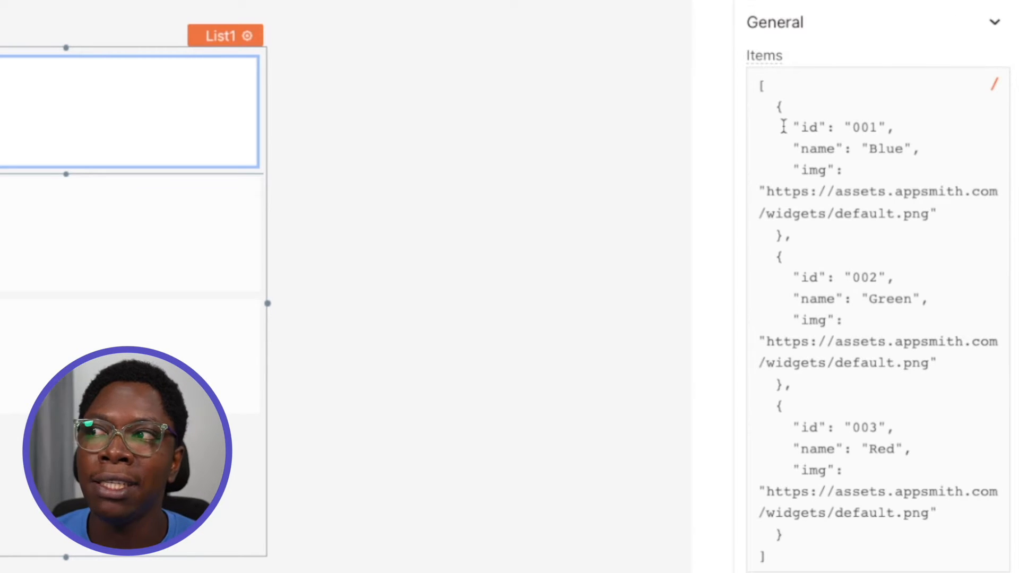
pyautogui.click(825, 174)
pyautogui.hotkey('ctrl', 'a')
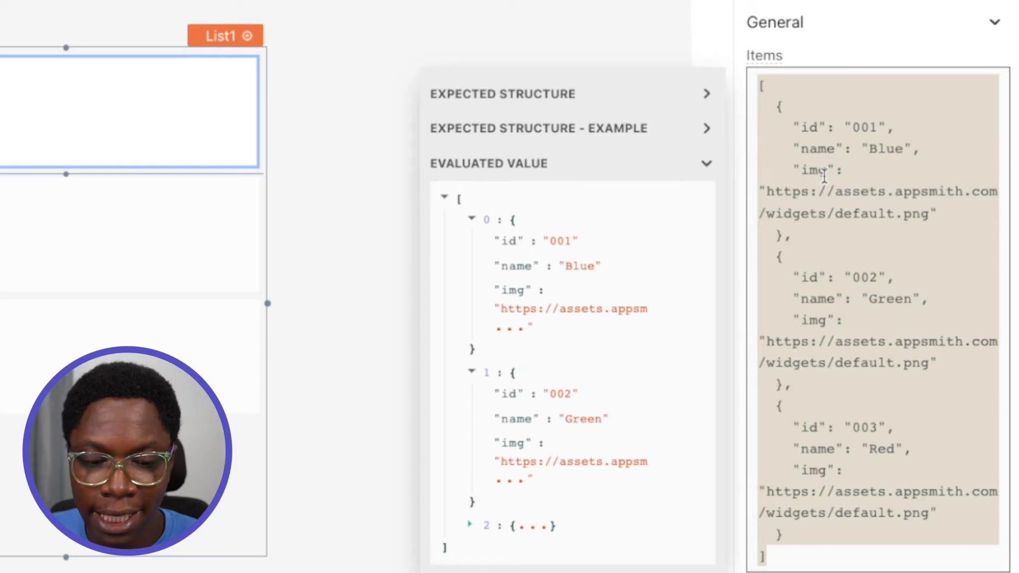
pyautogui.press('BackSpace')
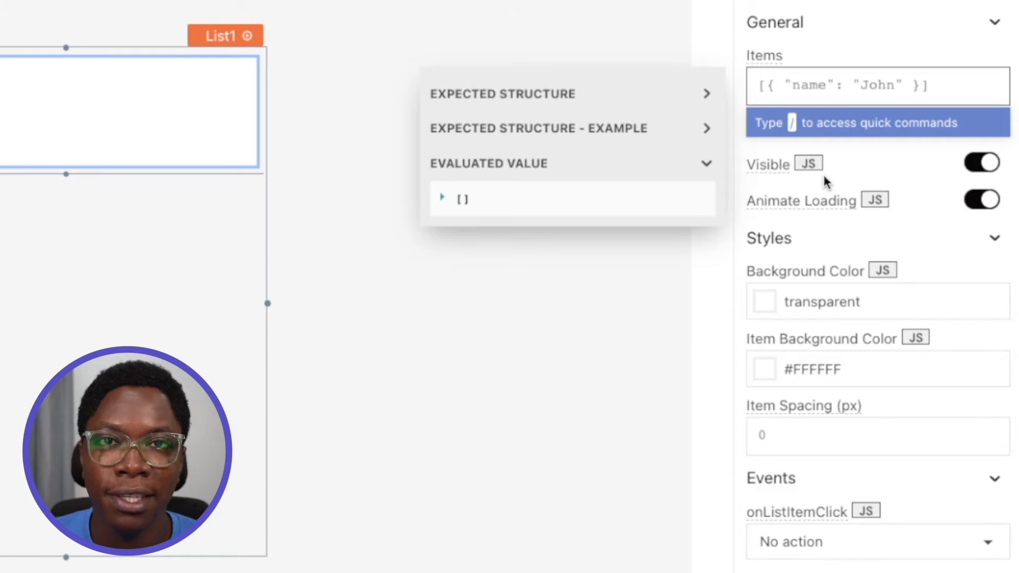
pyautogui.write('{{')
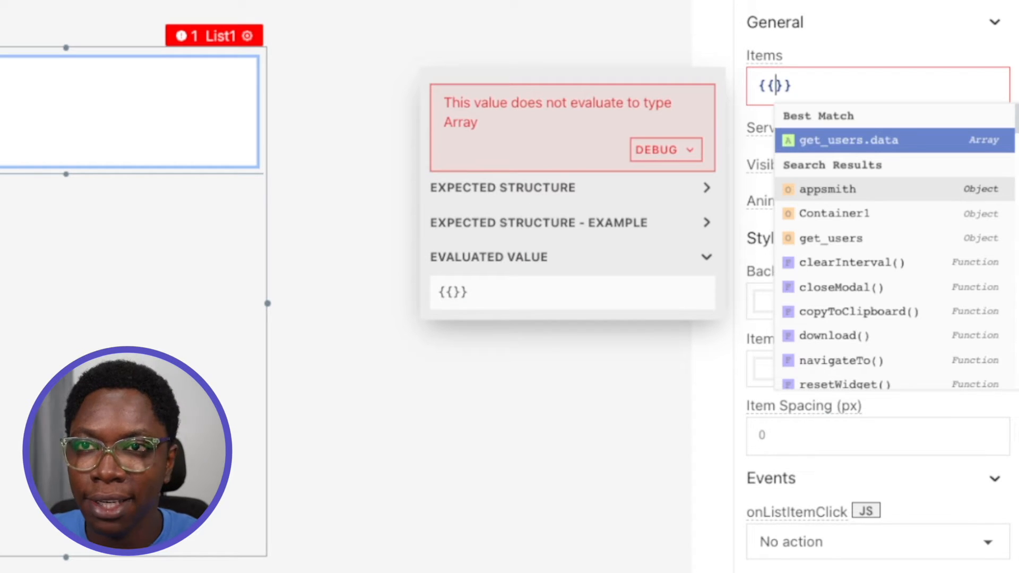
pyautogui.press('Return')
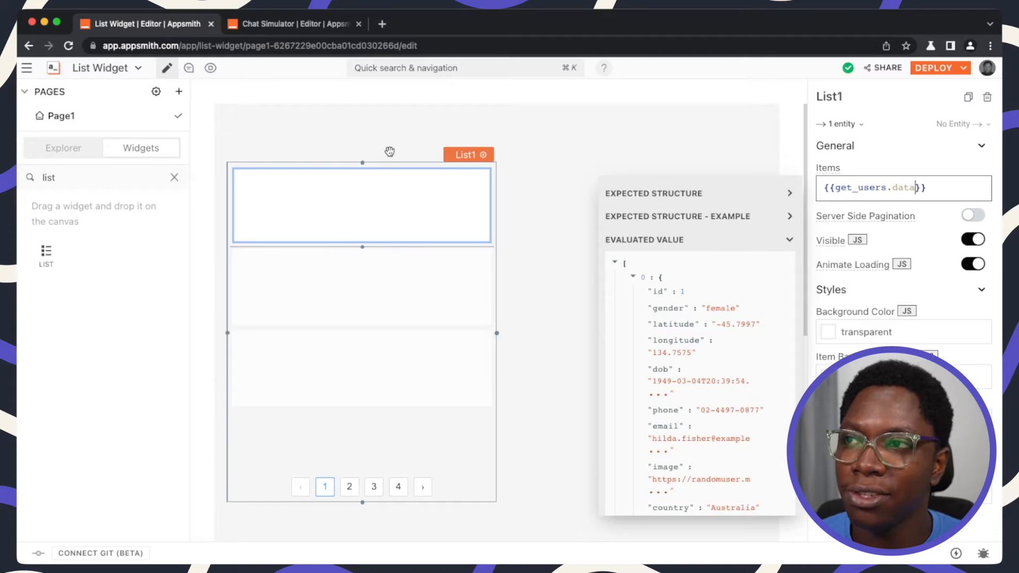
# Add a Text widget in the upper right part of the list's first item
pyautogui.click(364, 211)
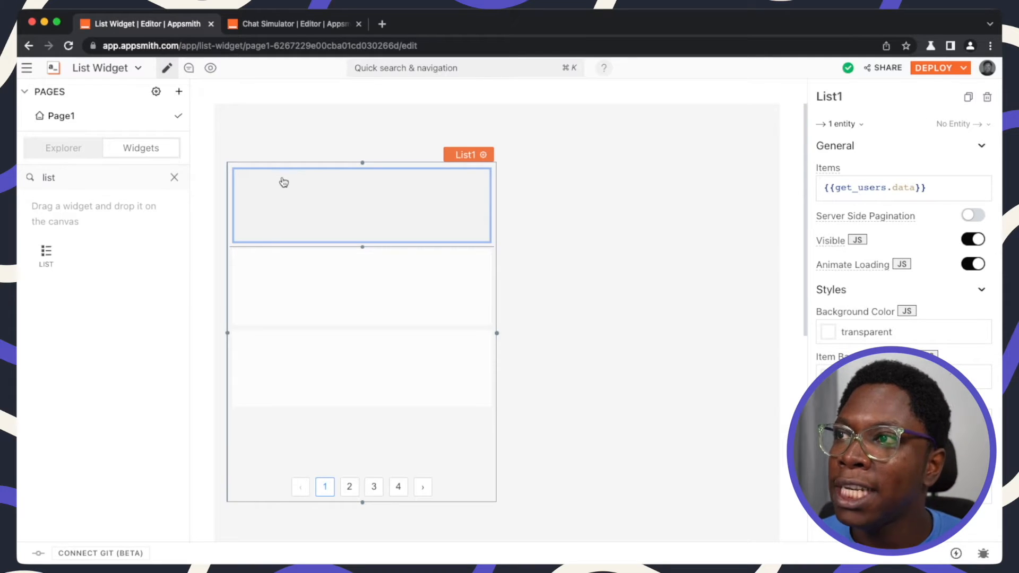
pyautogui.click(174, 177)
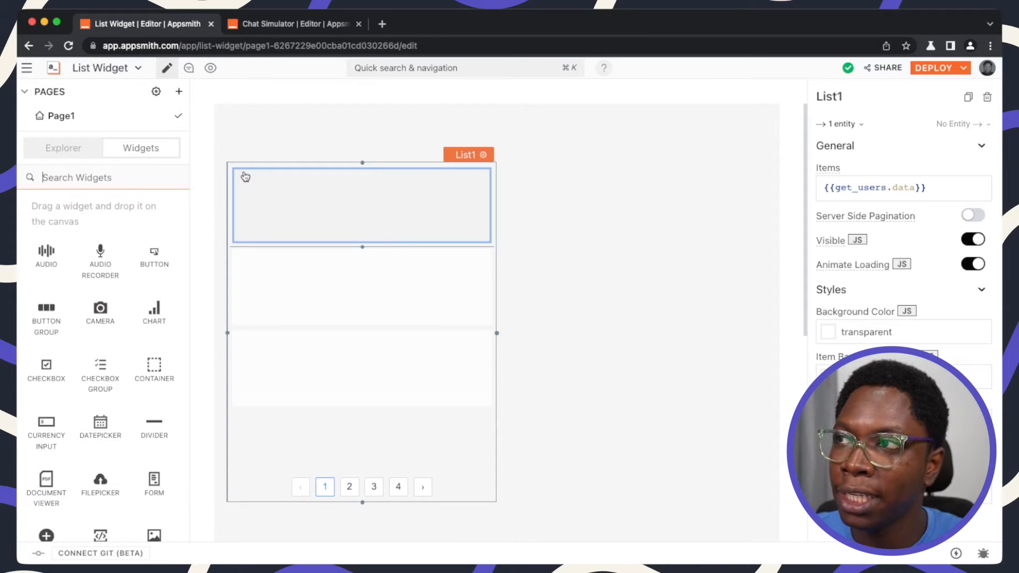
pyautogui.write('tex')
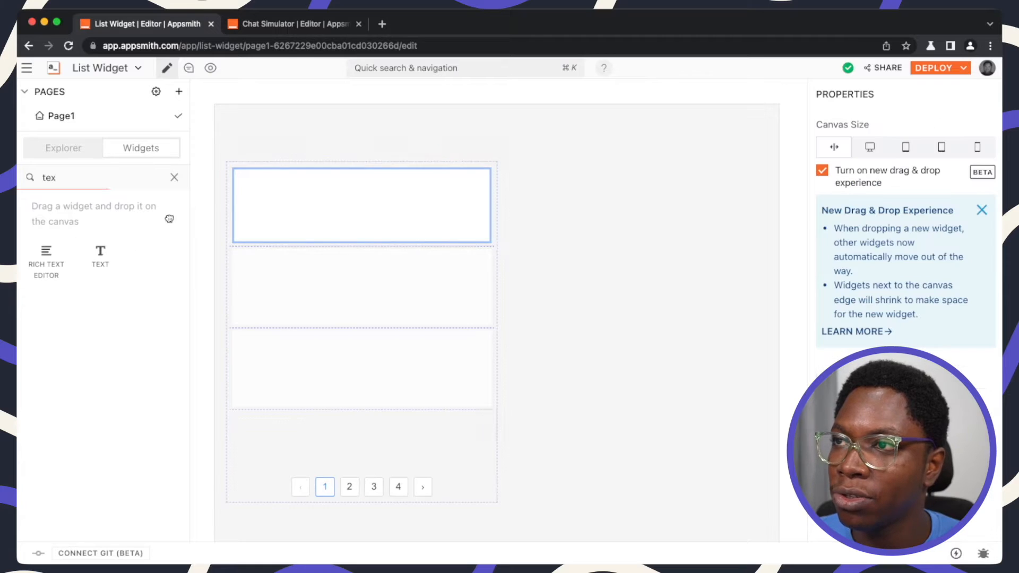
pyautogui.moveTo(169, 219); pyautogui.dragTo(486, 187)
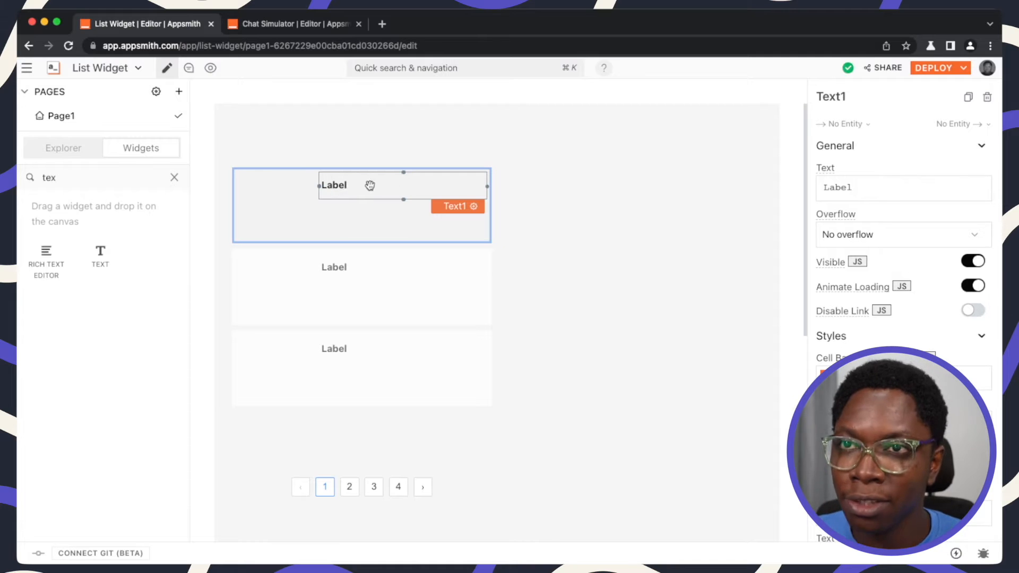
# Replace the Text widget's default label with the binding {{currentIndex}}
pyautogui.click(875, 197)
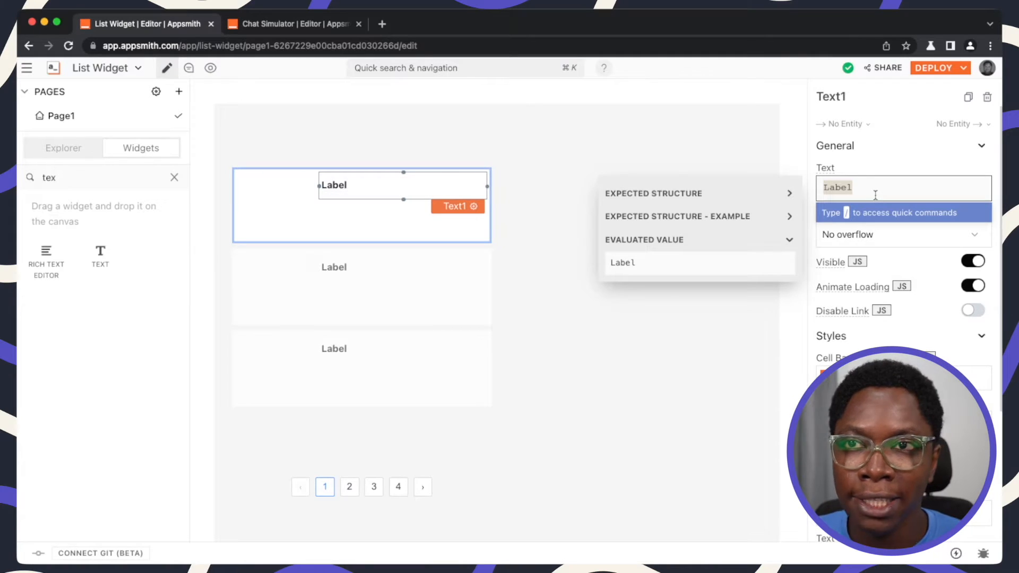
pyautogui.press('BackSpace')
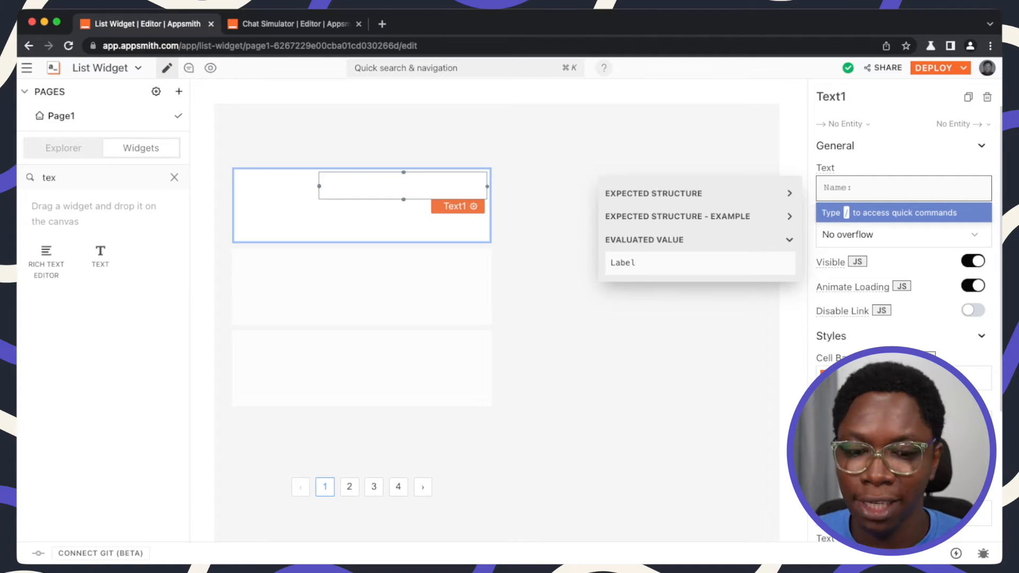
pyautogui.write('{{')
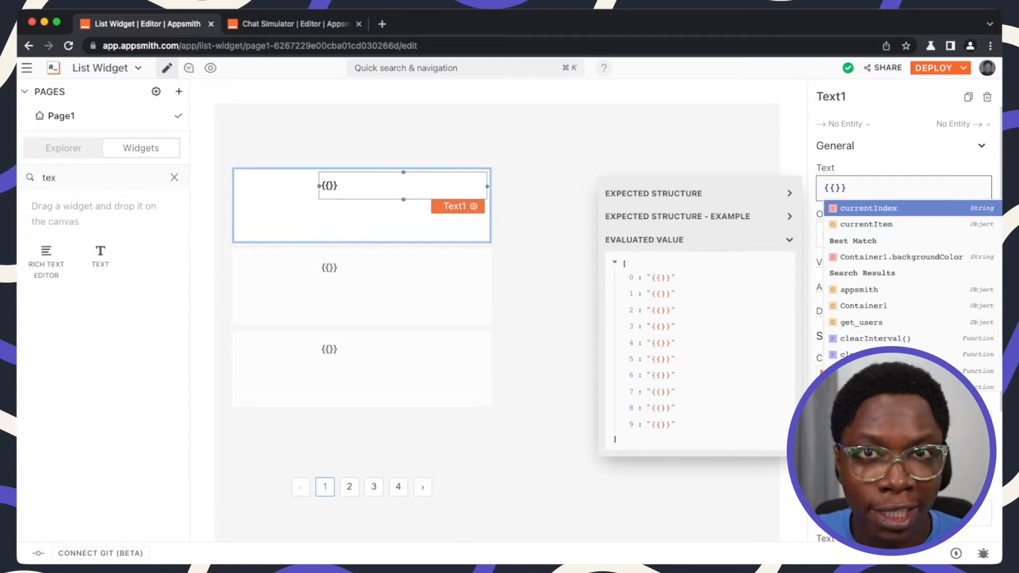
pyautogui.press('Return')
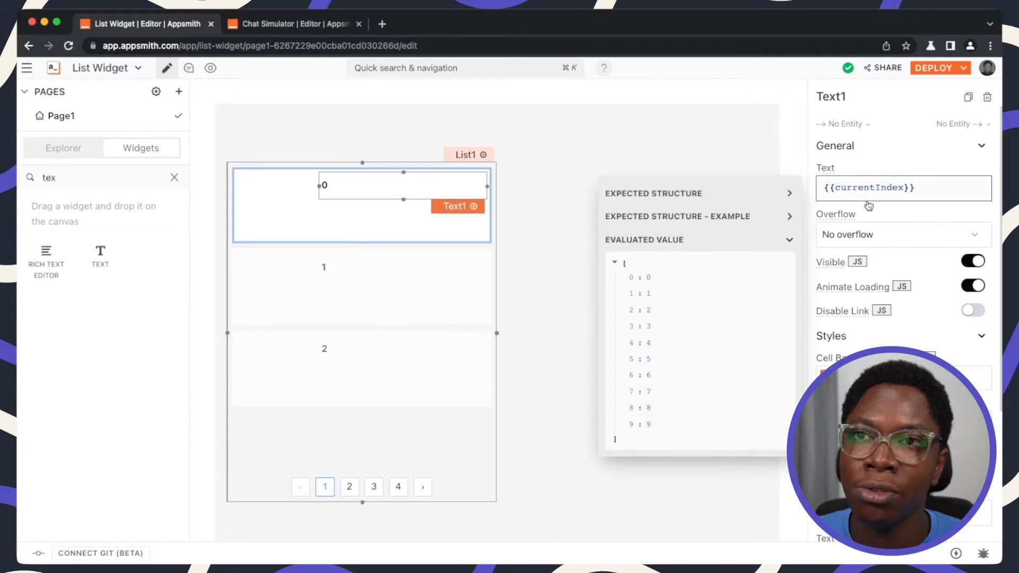
# Change the Text widget's binding to {{currentItem.name}}
pyautogui.doubleClick(882, 188)
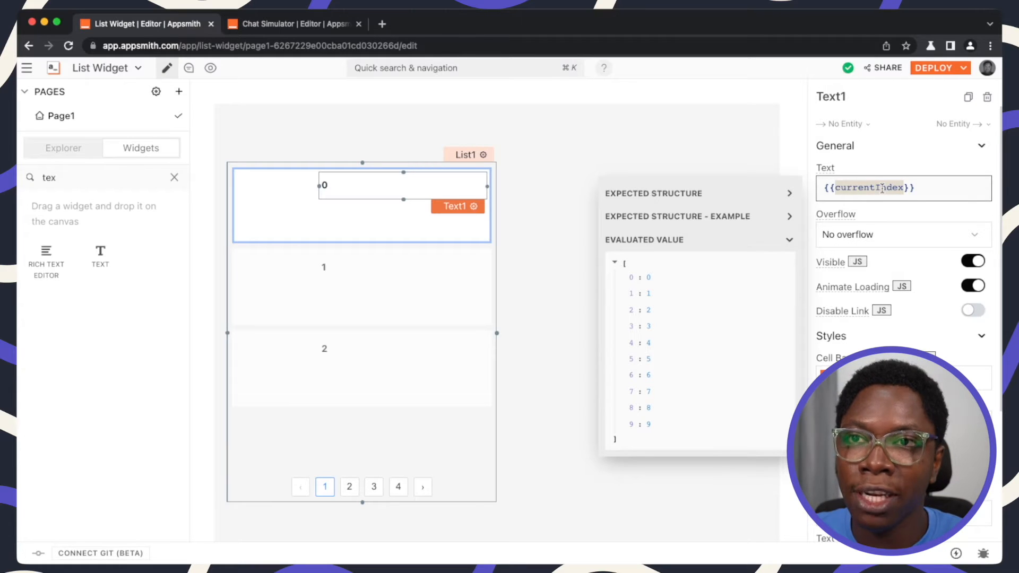
pyautogui.write('cu')
pyautogui.press('Down')
pyautogui.press('Return')
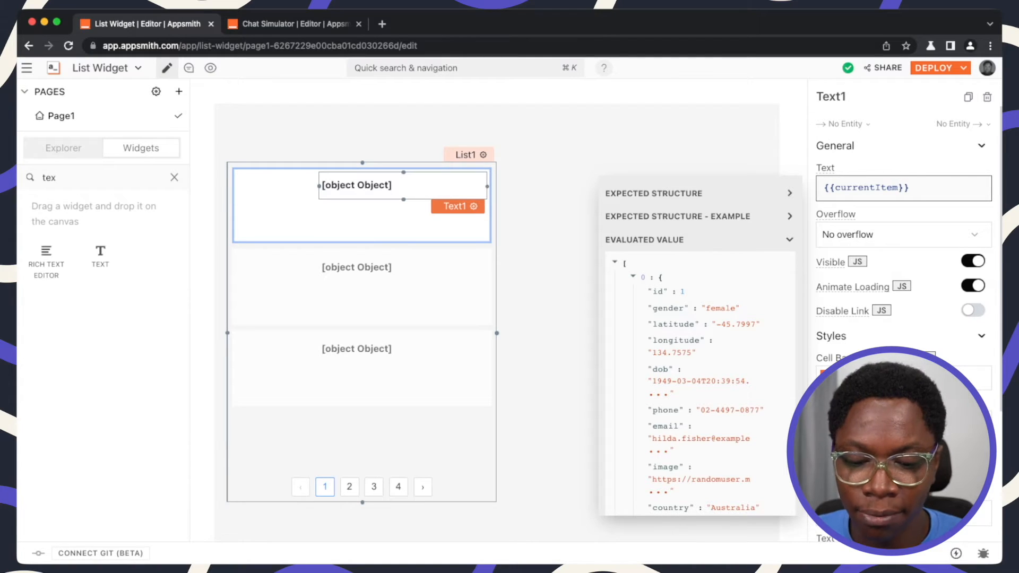
pyautogui.write('.name')
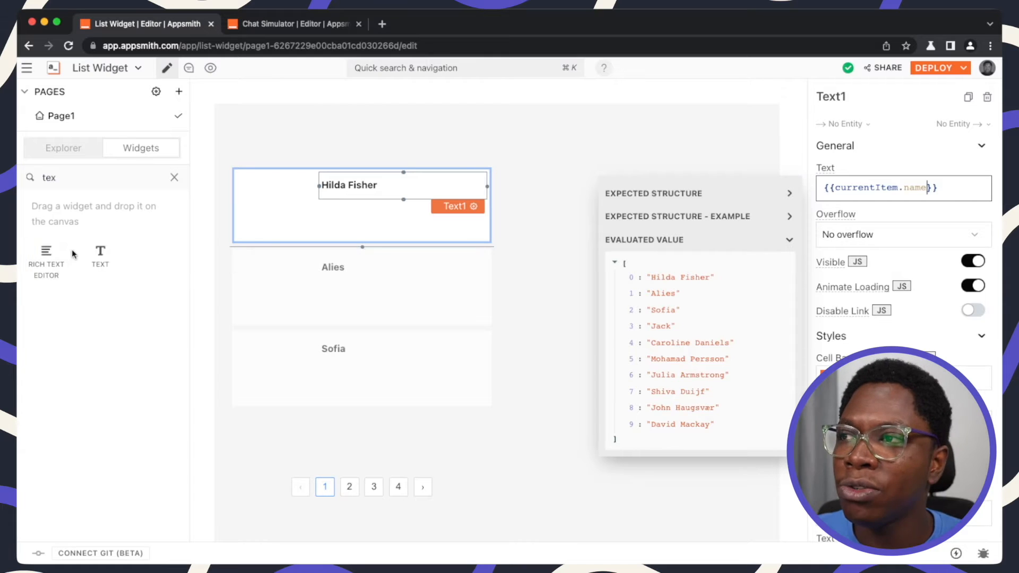
# Add a second Text widget below the name in the first list item and bind its text to {{currentItem.email}}
pyautogui.moveTo(100, 255); pyautogui.dragTo(488, 220)
pyautogui.click(903, 186)
pyautogui.press('super+a')
pyautogui.press('BackSpace')
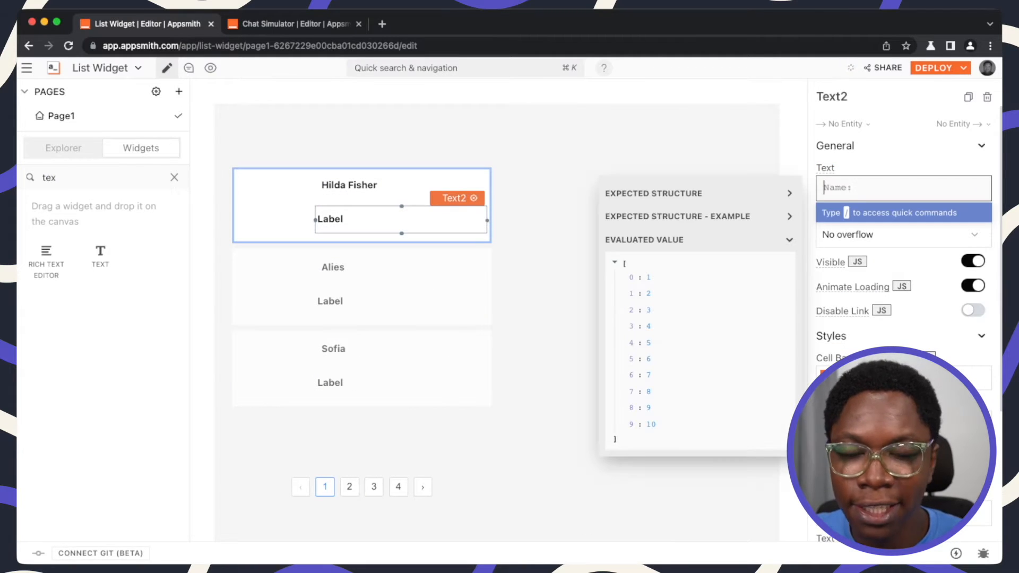
pyautogui.write('{{cu')
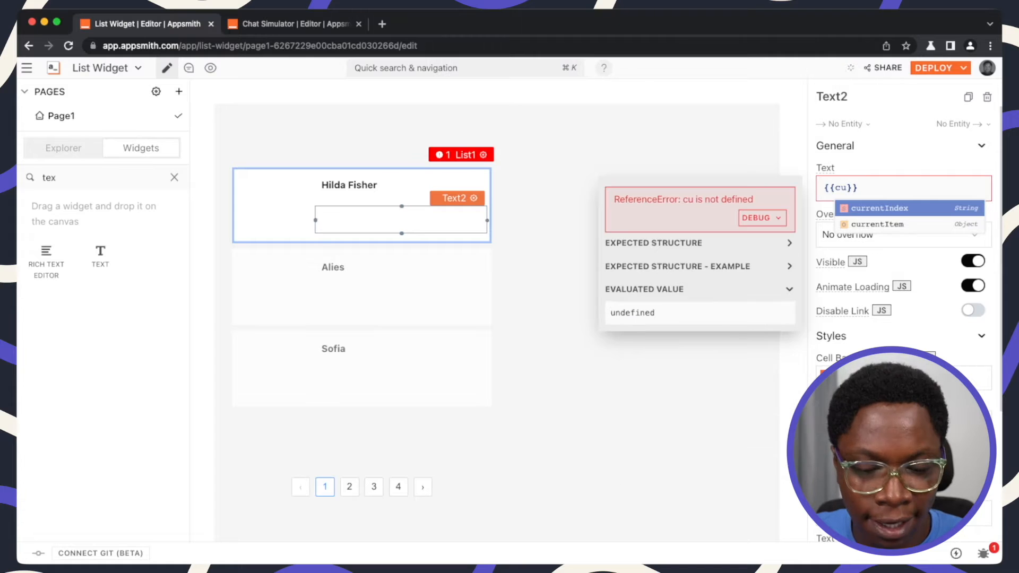
pyautogui.press('Down')
pyautogui.press('Return')
pyautogui.write('.e')
pyautogui.press('Return')
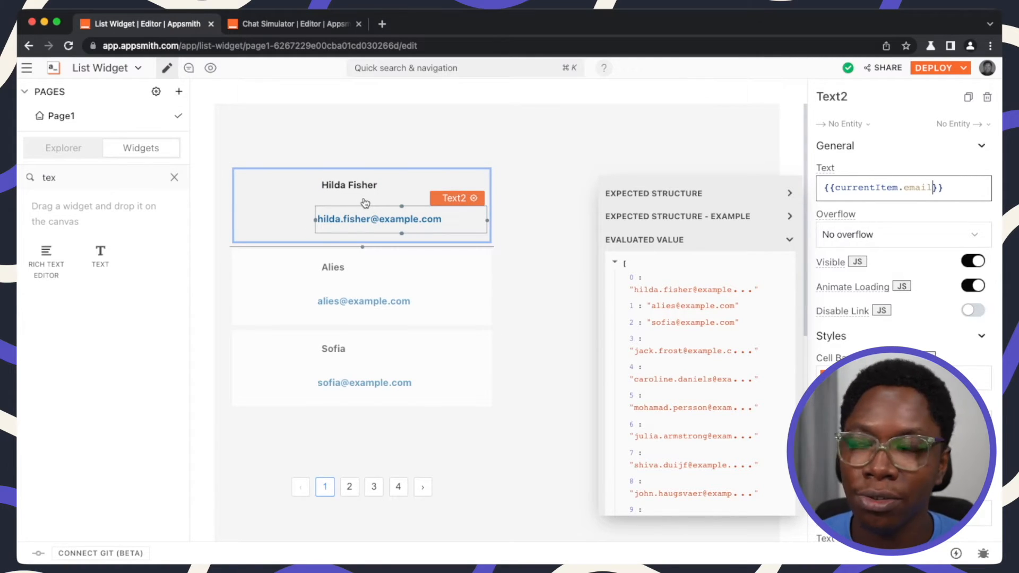
# Add an Image widget to the first list item, beside the name and email texts
pyautogui.click(277, 209)
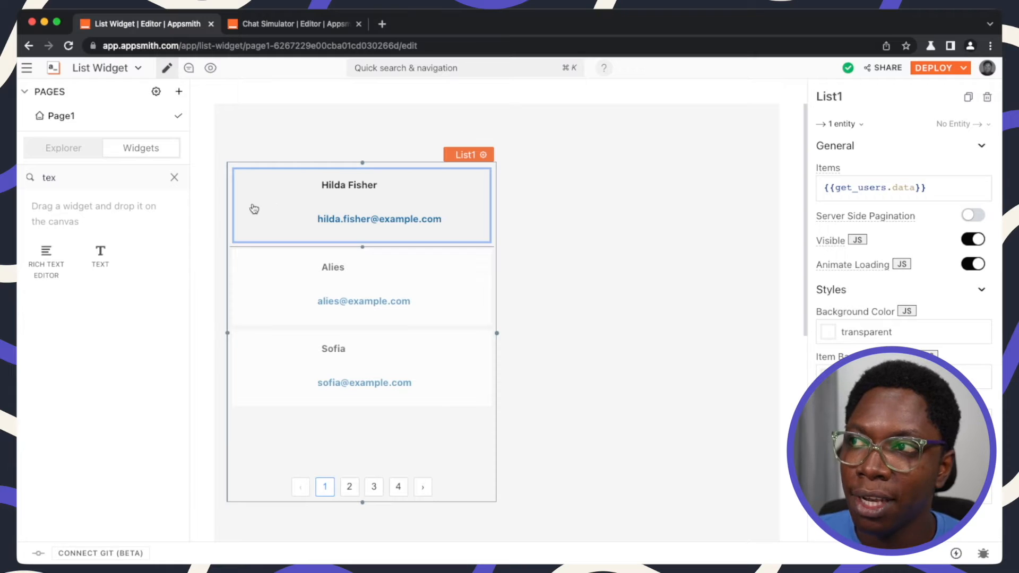
pyautogui.click(174, 177)
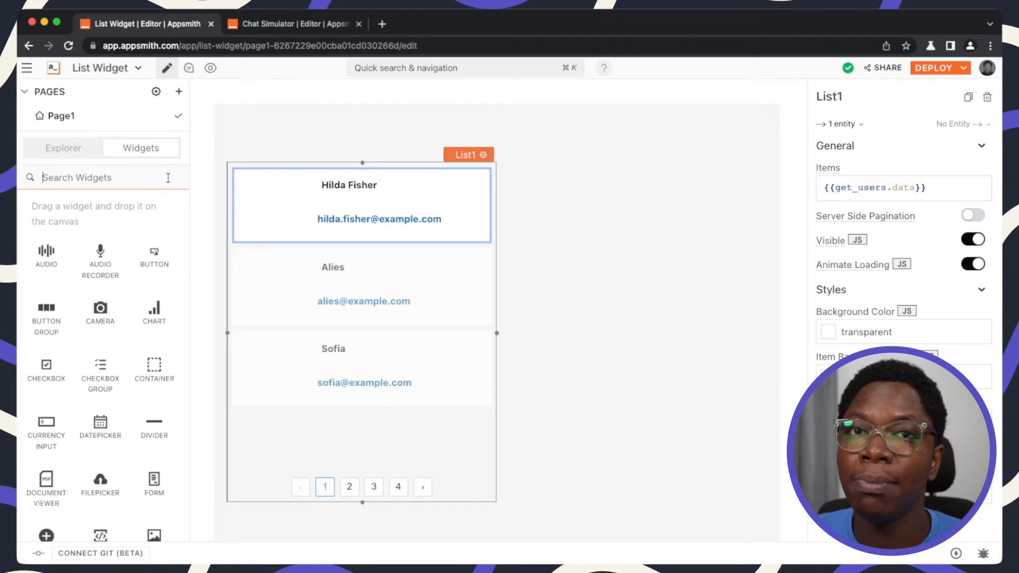
pyautogui.write('im')
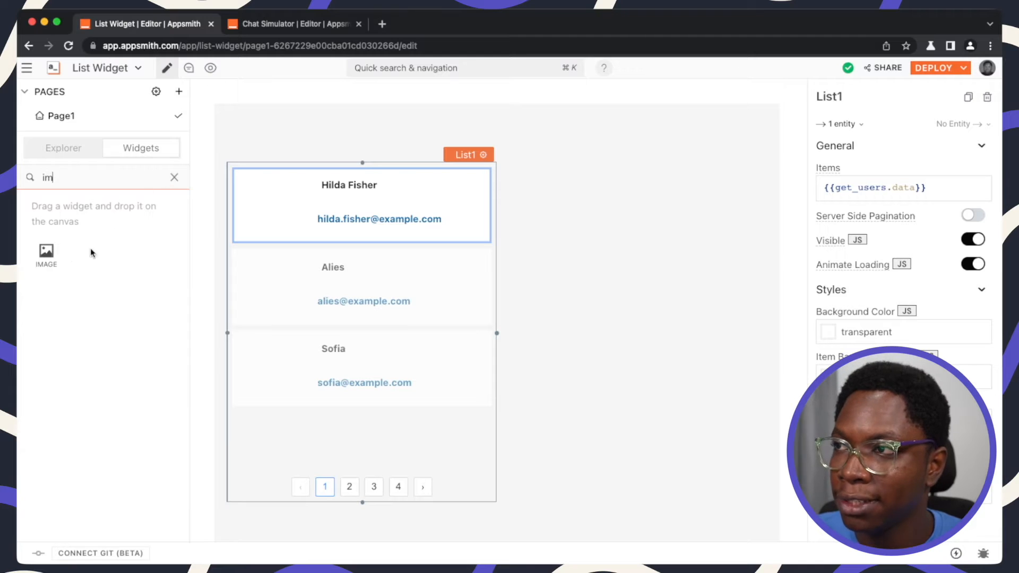
pyautogui.moveTo(46, 252); pyautogui.dragTo(282, 192)
pyautogui.moveTo(573, 182); pyautogui.dragTo(573, 182)
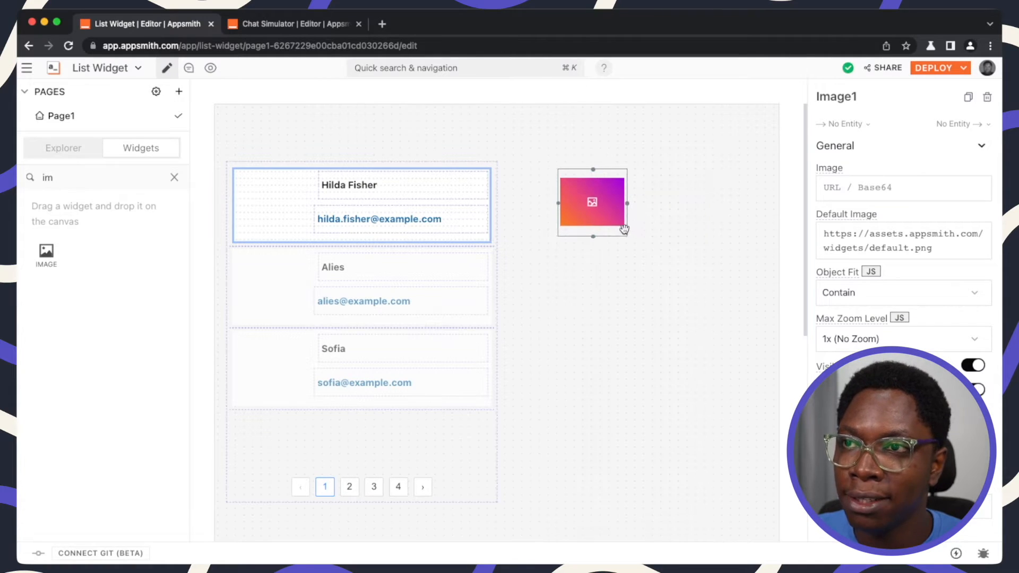
pyautogui.moveTo(597, 210); pyautogui.dragTo(315, 204)
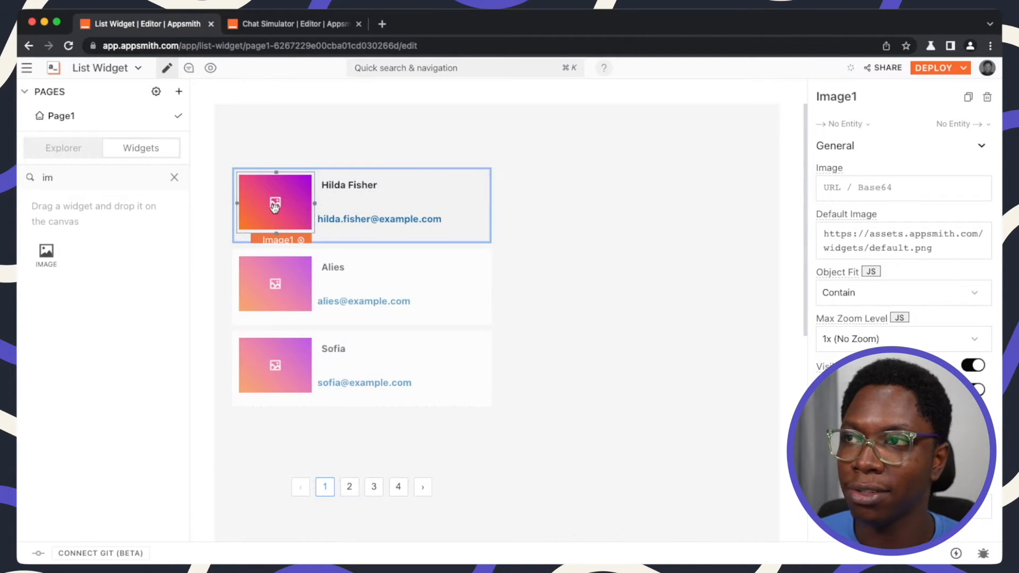
# Bind the Image widget's image source to {{currentItem.image}}
pyautogui.click(892, 189)
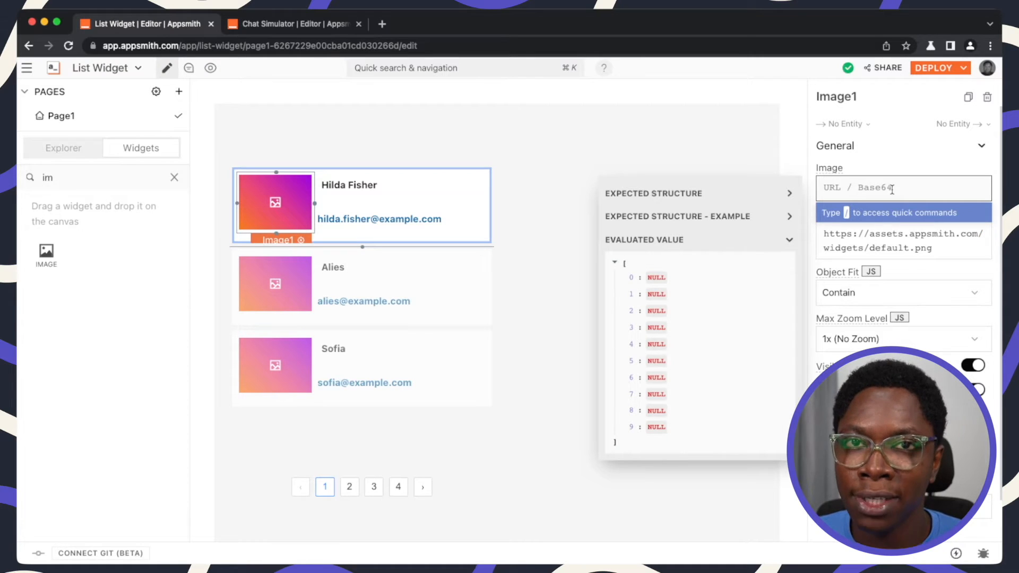
pyautogui.write('{{c')
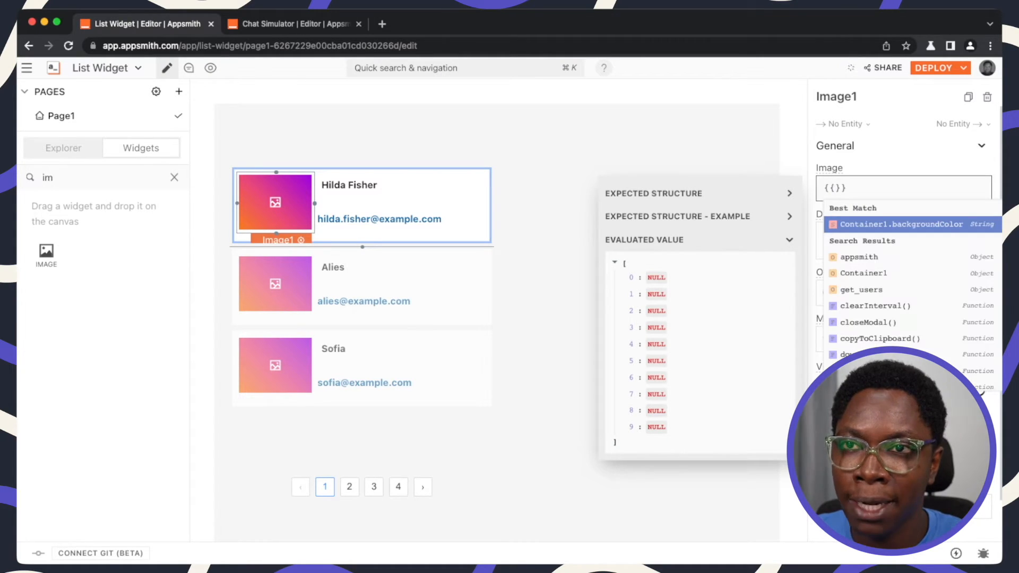
pyautogui.write('urrentItem.')
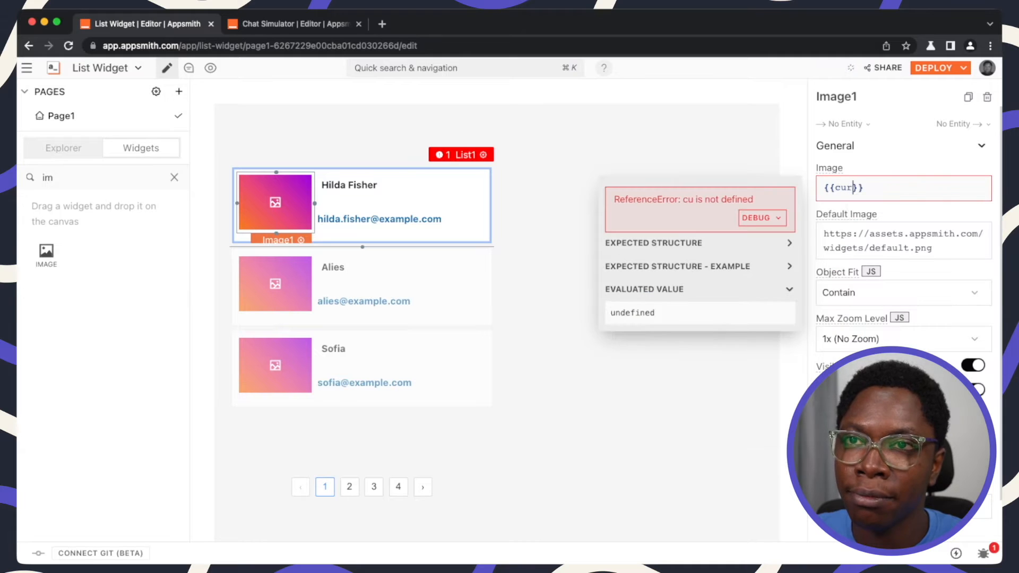
pyautogui.write('image')
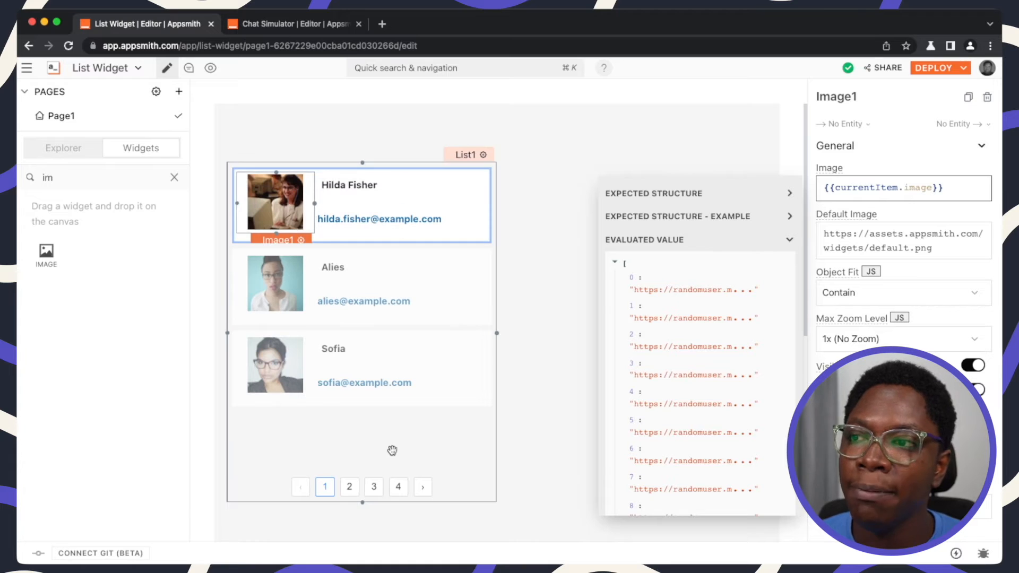
# Page through the list to its last page and back to the first to check the displayed users
pyautogui.click(349, 488)
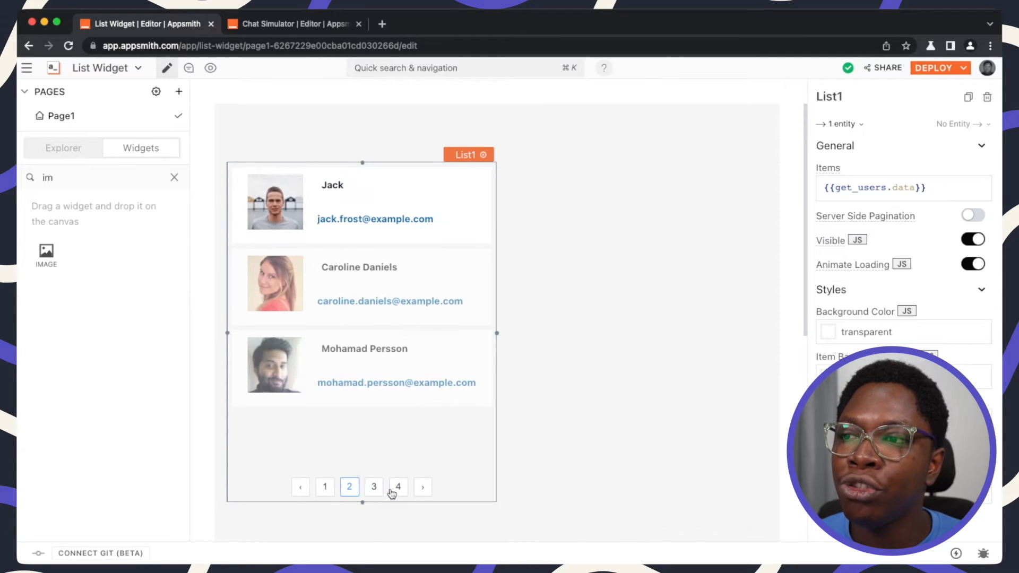
pyautogui.click(422, 490)
pyautogui.click(423, 488)
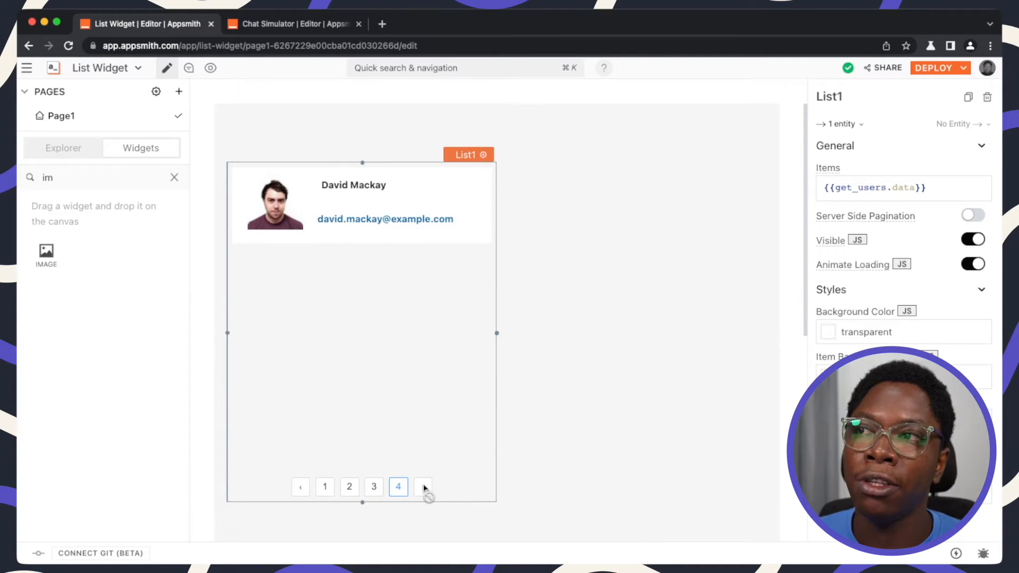
pyautogui.click(301, 488)
pyautogui.click(300, 489)
pyautogui.click(301, 489)
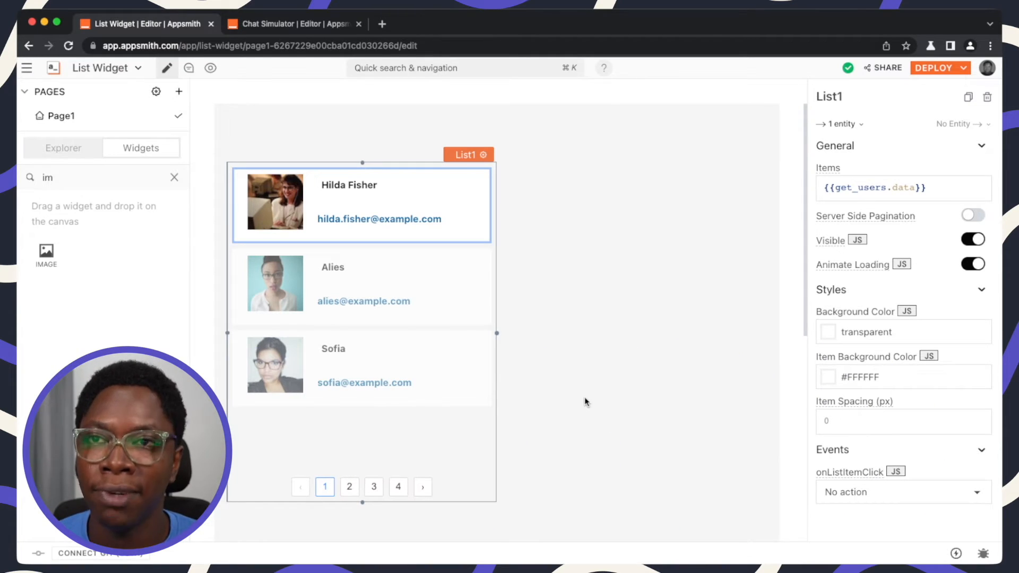
# Try server-side pagination on the list, examine its page-change and page-size-change events, and switch it off again
pyautogui.moveTo(826, 166)
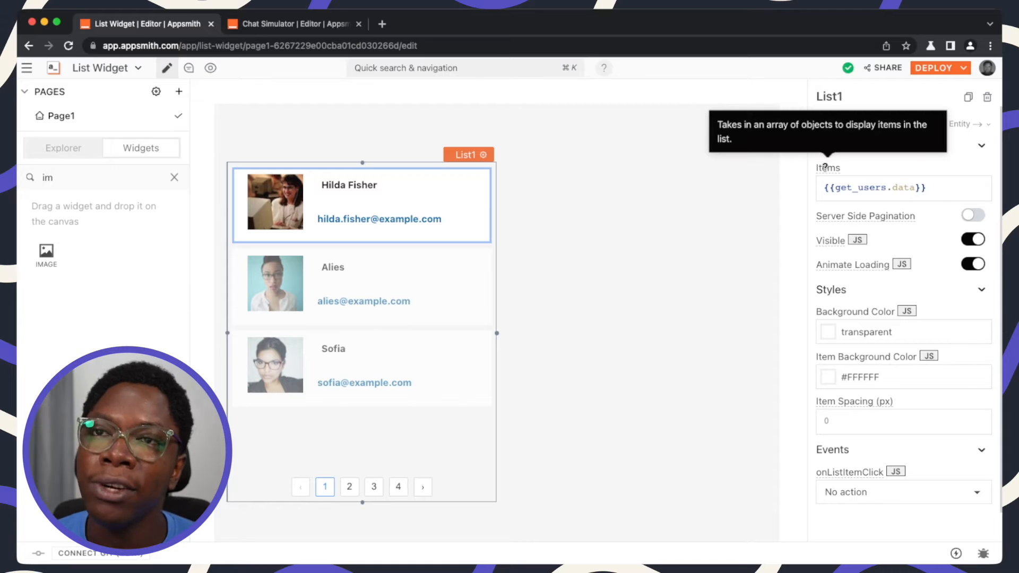
pyautogui.moveTo(839, 216)
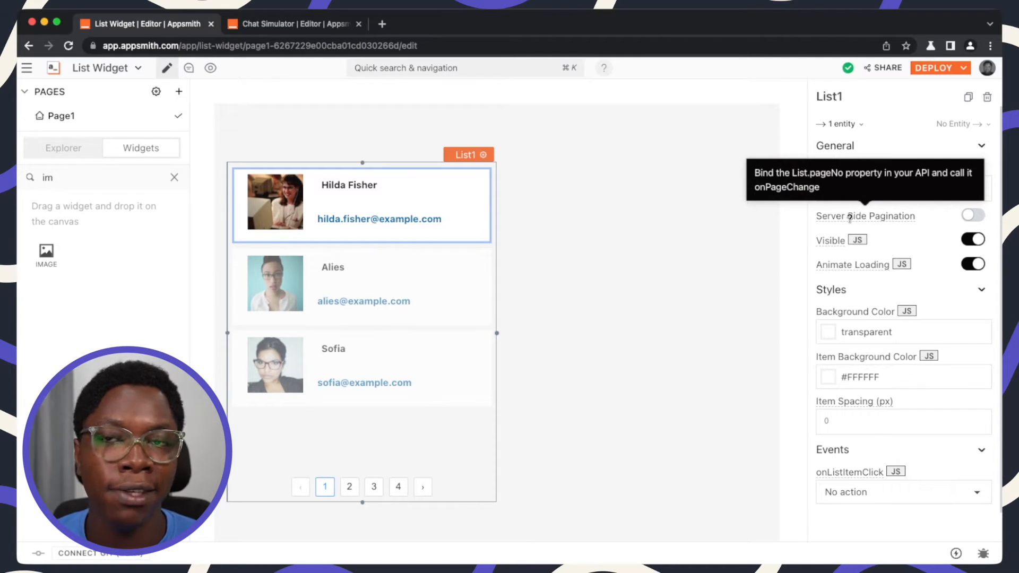
pyautogui.click(974, 217)
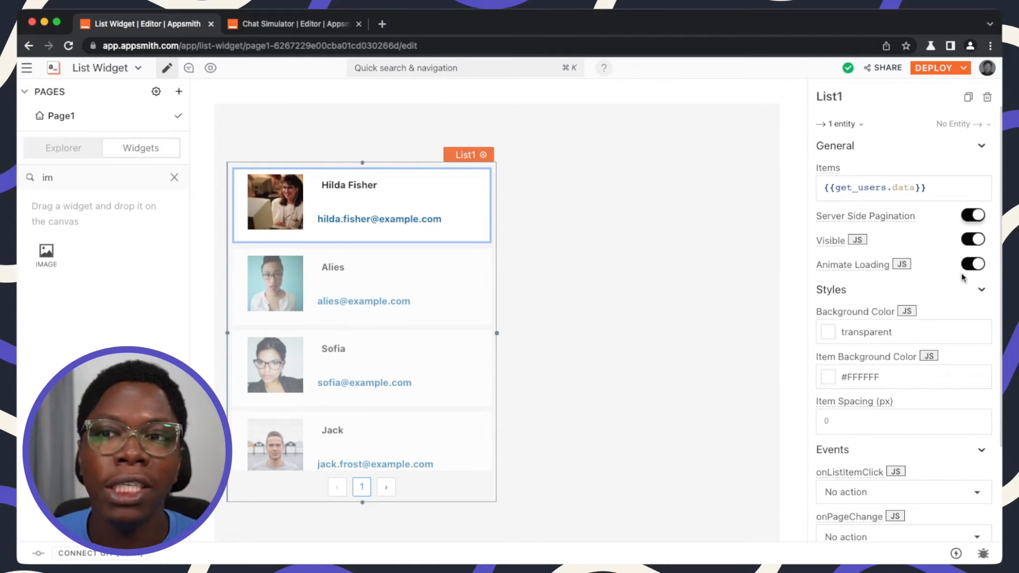
pyautogui.scroll(-3, 889, 393)
pyautogui.moveTo(863, 431)
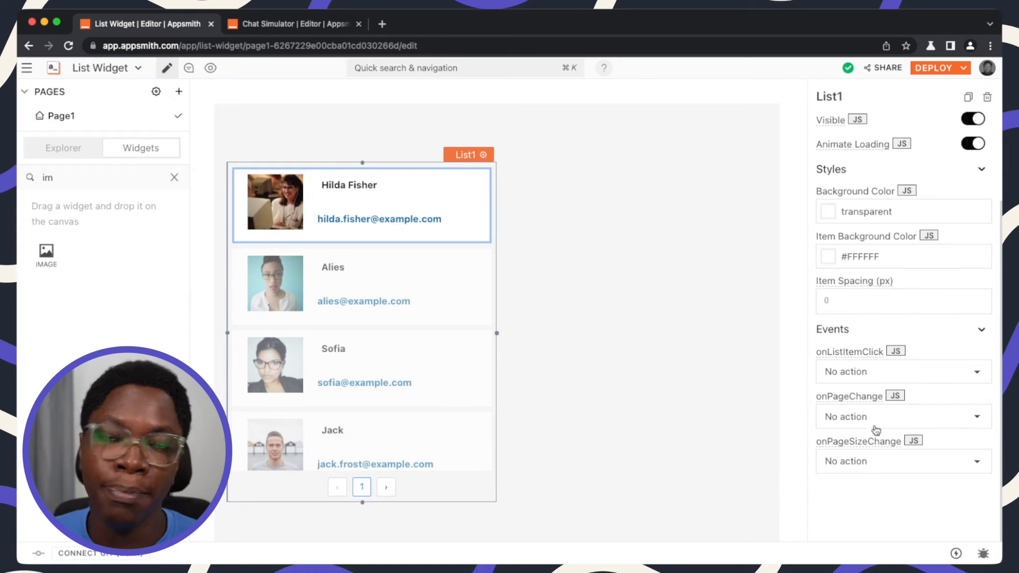
pyautogui.moveTo(839, 450)
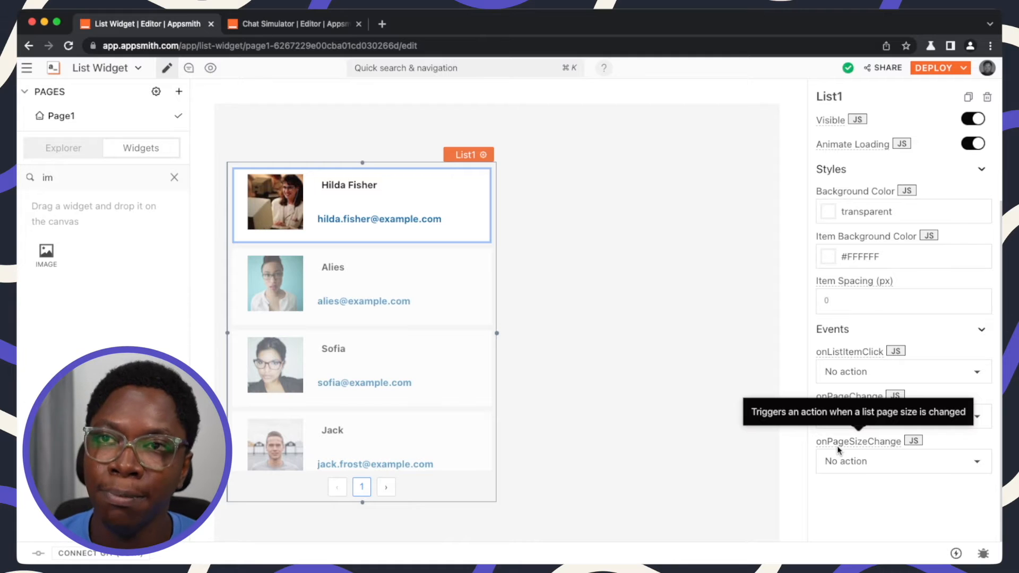
pyautogui.scroll(3, 902, 318)
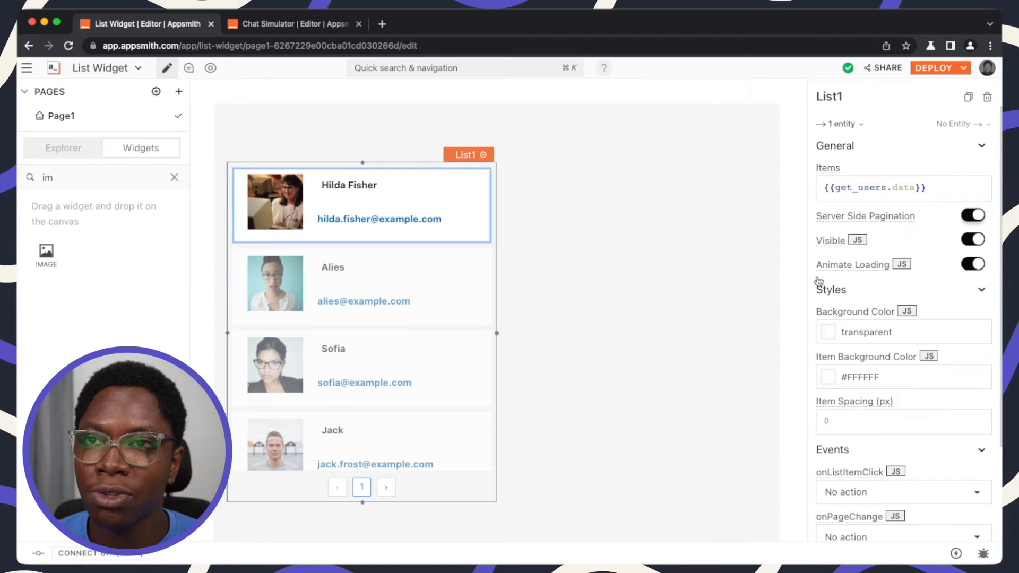
pyautogui.click(971, 215)
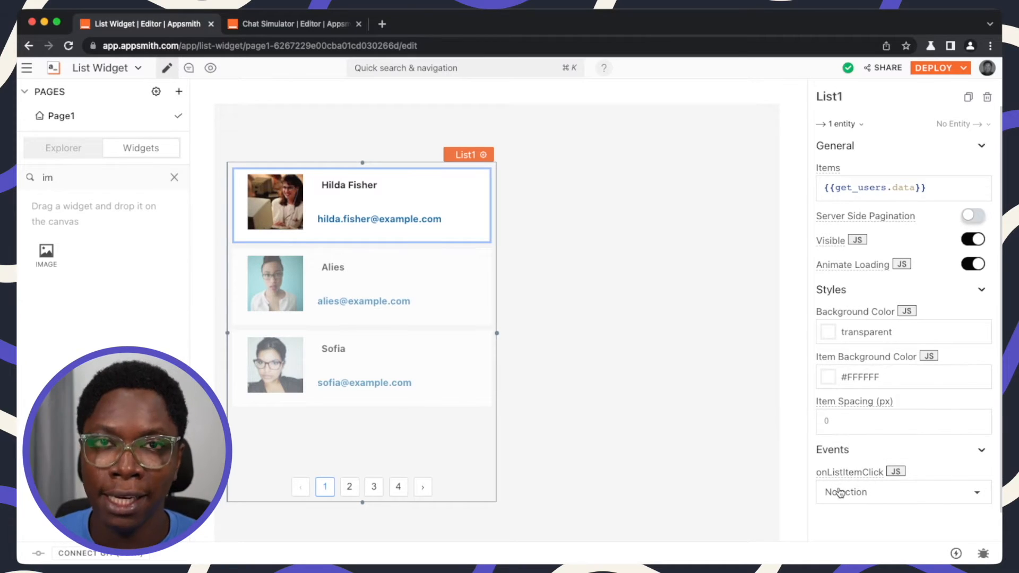
# Add a JSON Form widget beside the list and widen it to nearly fill the remaining canvas width
pyautogui.click(712, 321)
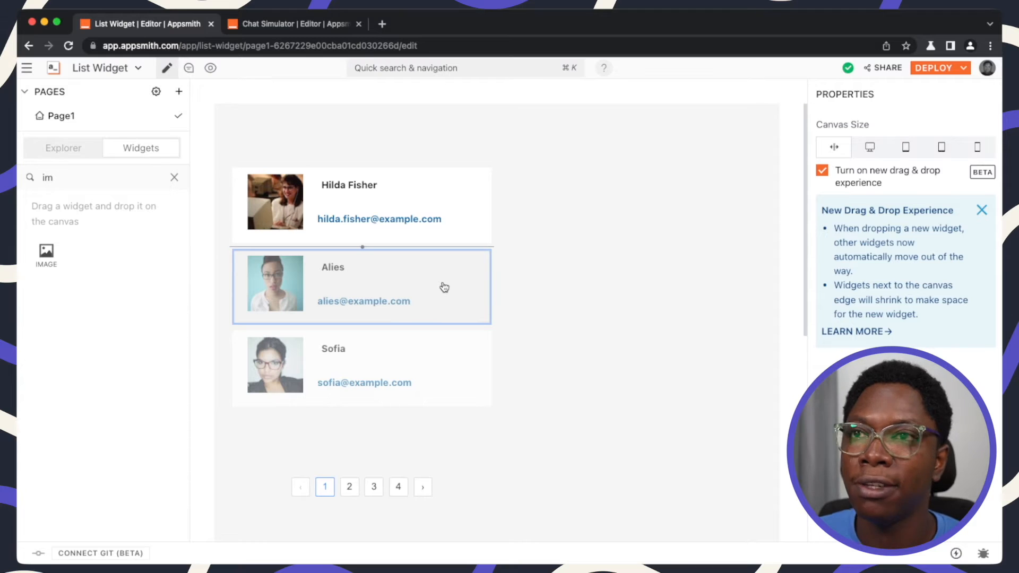
pyautogui.click(277, 204)
pyautogui.click(174, 177)
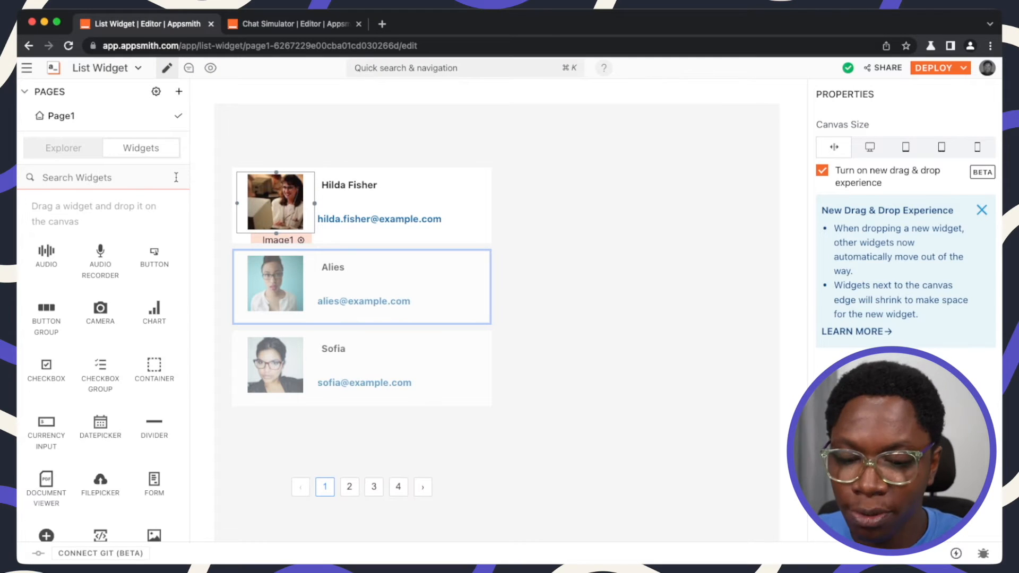
pyautogui.write('json')
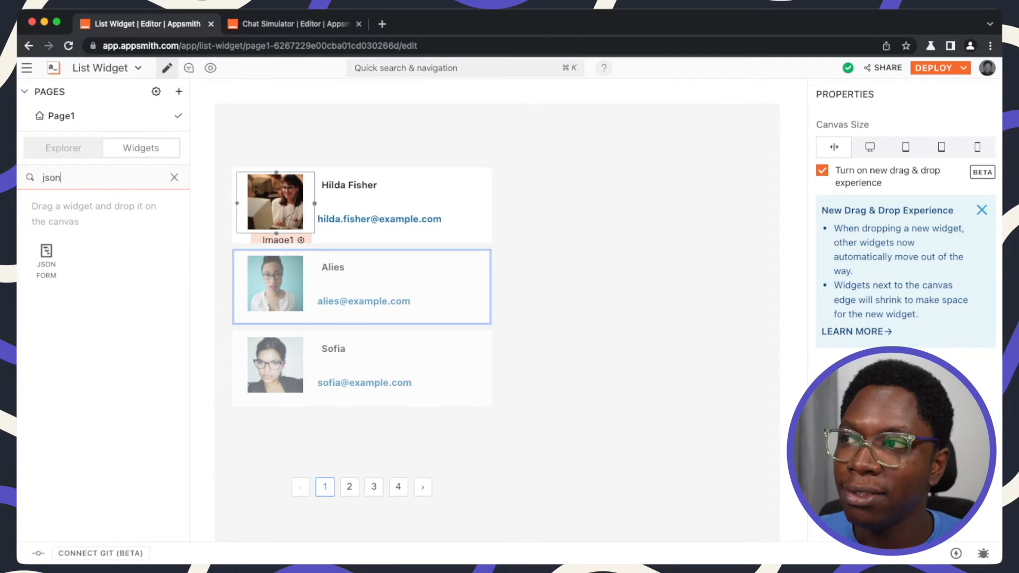
pyautogui.moveTo(39, 266); pyautogui.dragTo(514, 183)
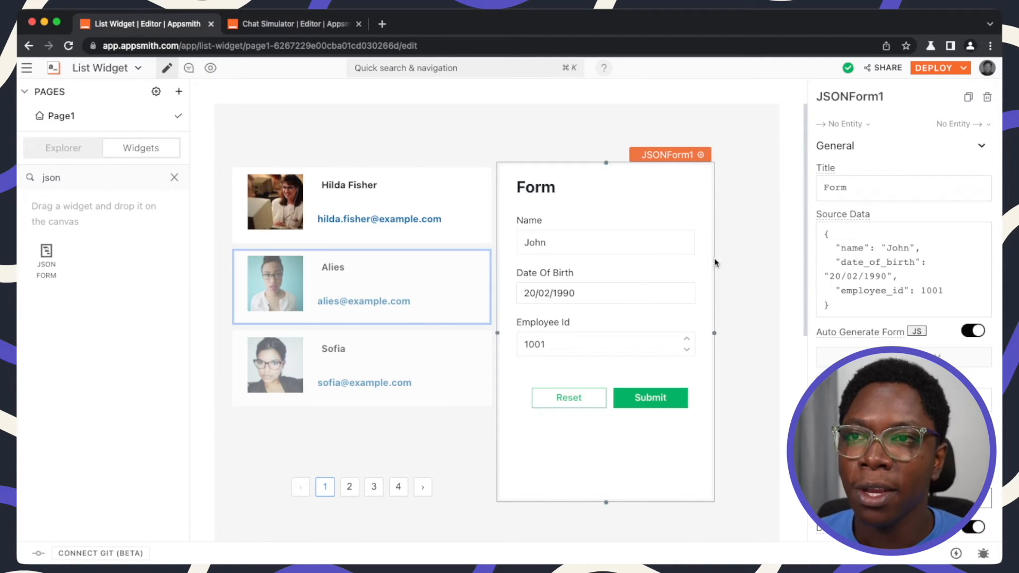
pyautogui.moveTo(713, 261); pyautogui.dragTo(758, 262)
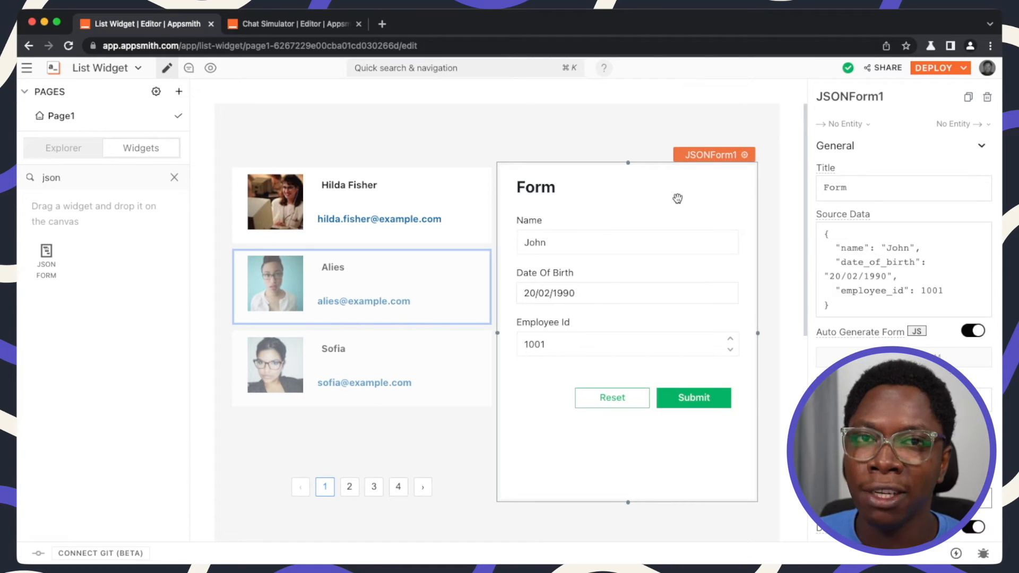
# Replace the JSON form's sample source data with the binding {{List1.selectedItem}}
pyautogui.moveTo(832, 212)
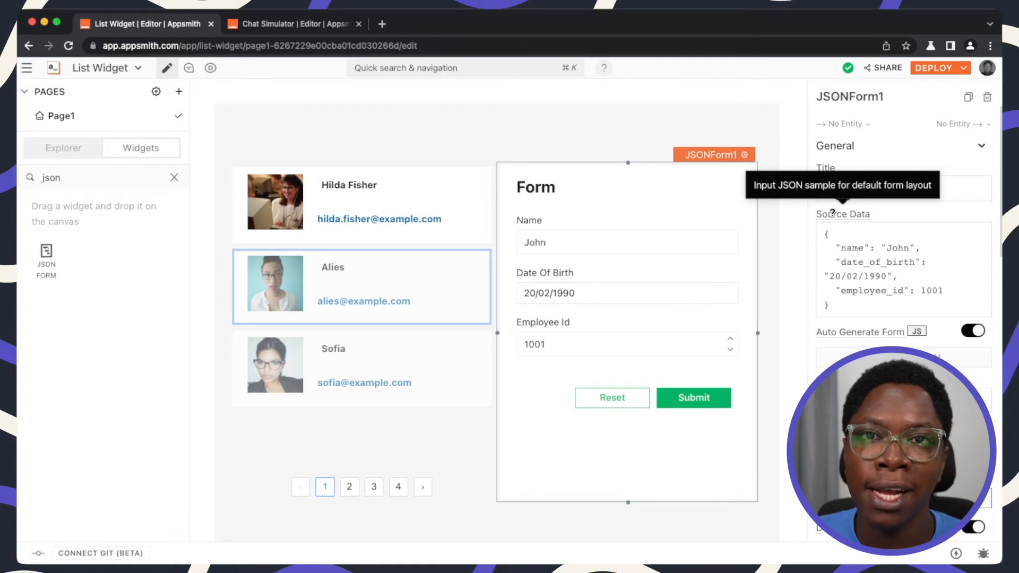
pyautogui.click(849, 307)
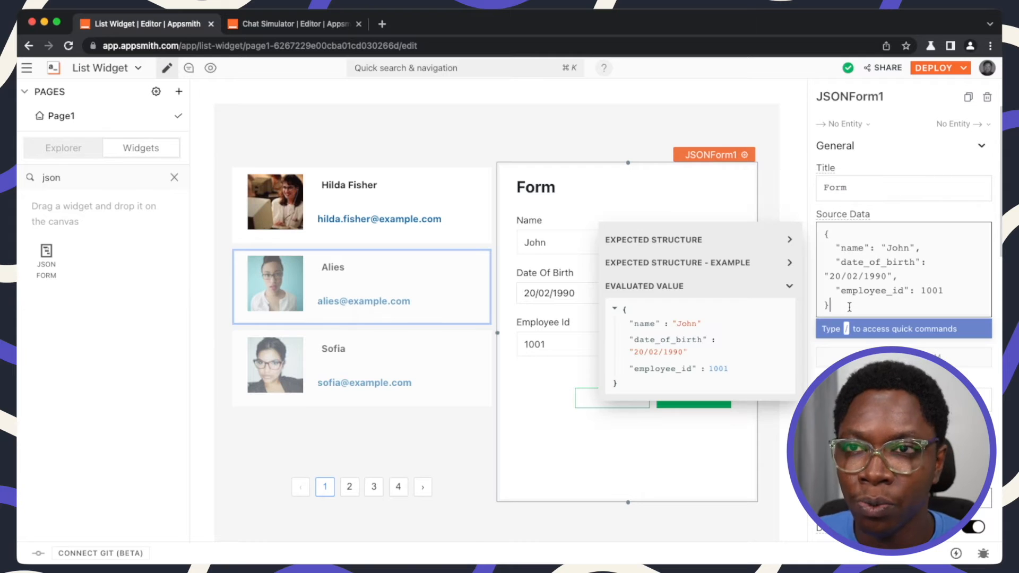
pyautogui.press('super+a')
pyautogui.press('super+v')
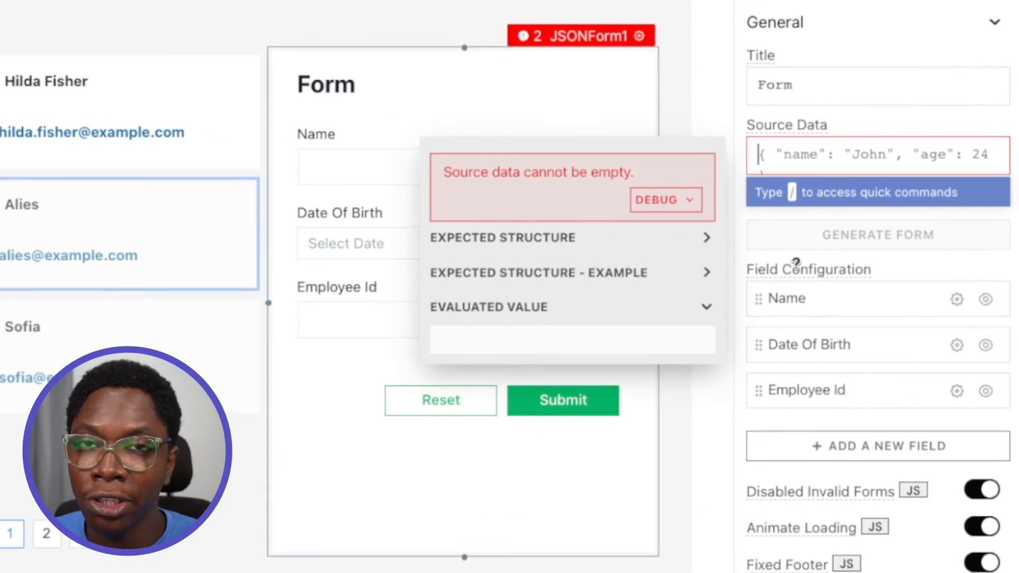
pyautogui.press('super+a')
pyautogui.write('{{')
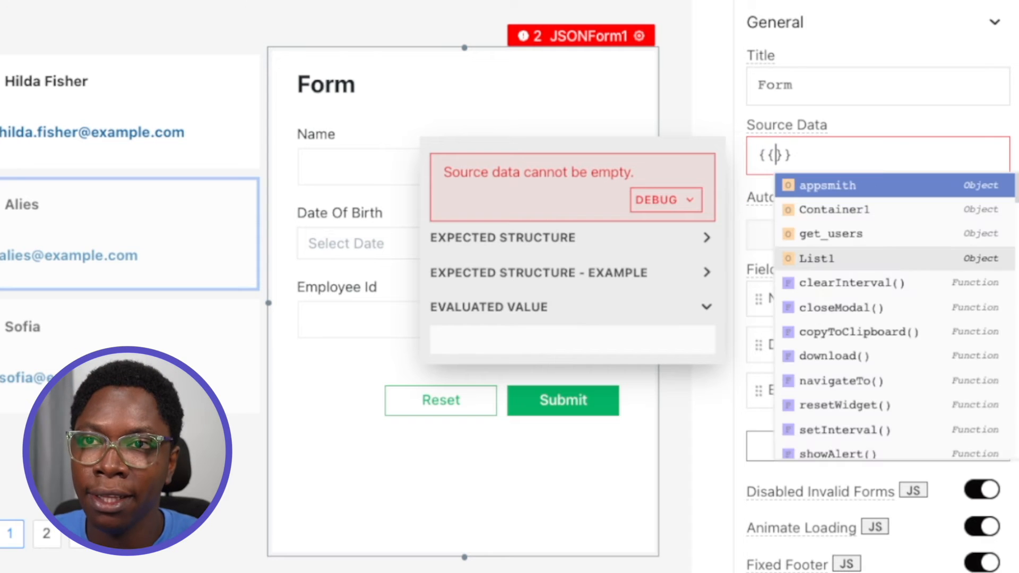
pyautogui.write('List1')
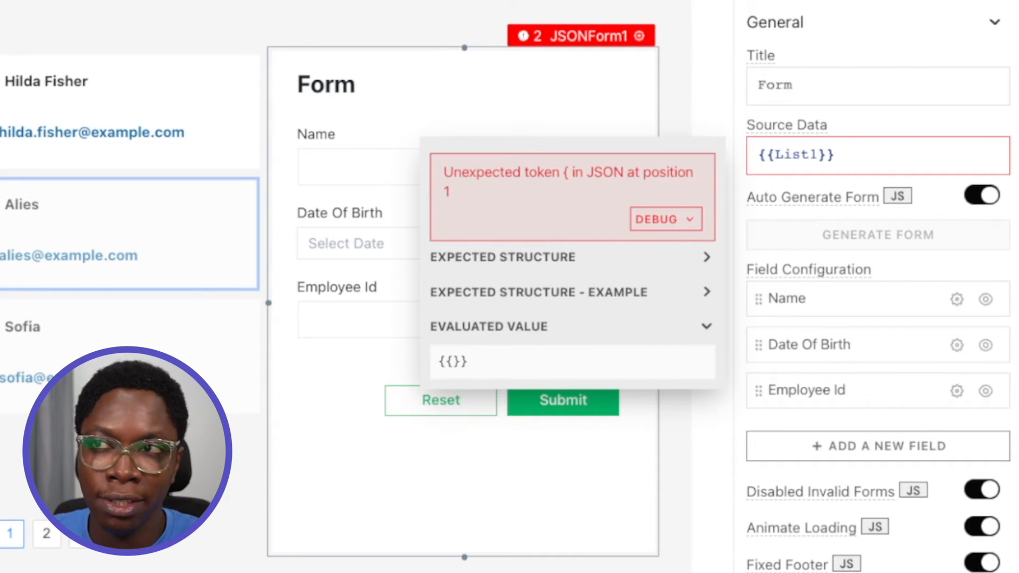
pyautogui.write('.sele')
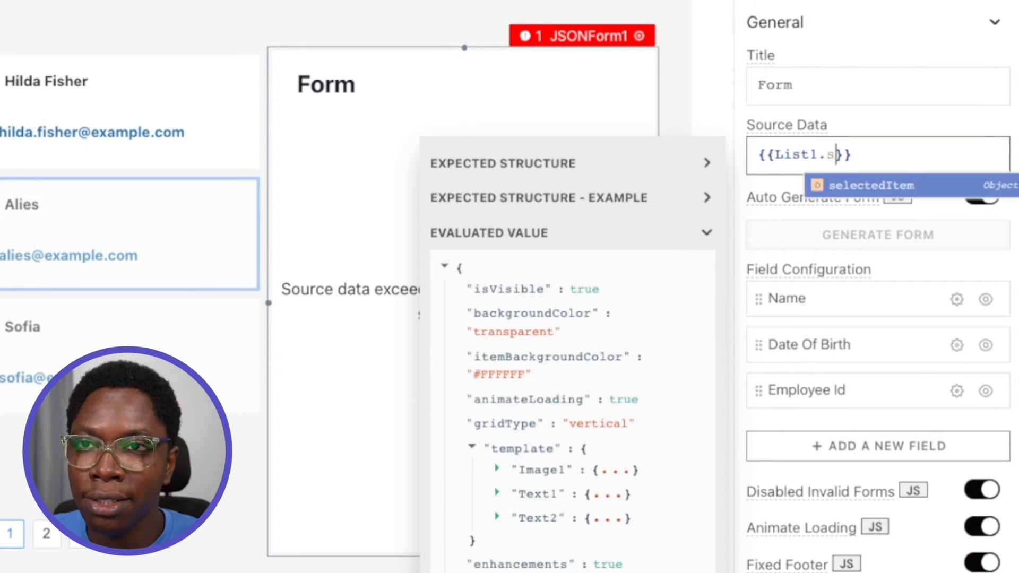
pyautogui.press('Return')
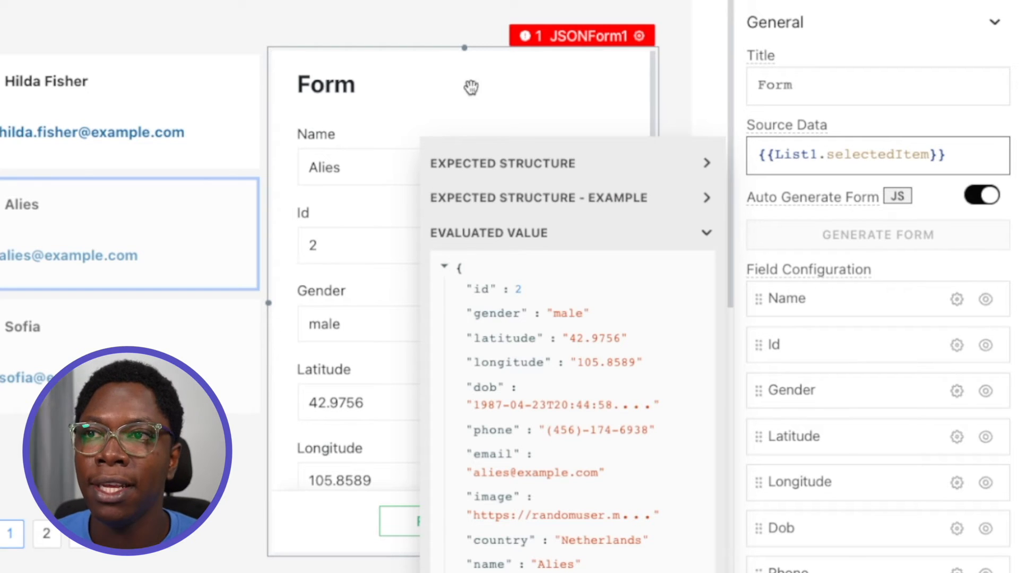
pyautogui.click(507, 53)
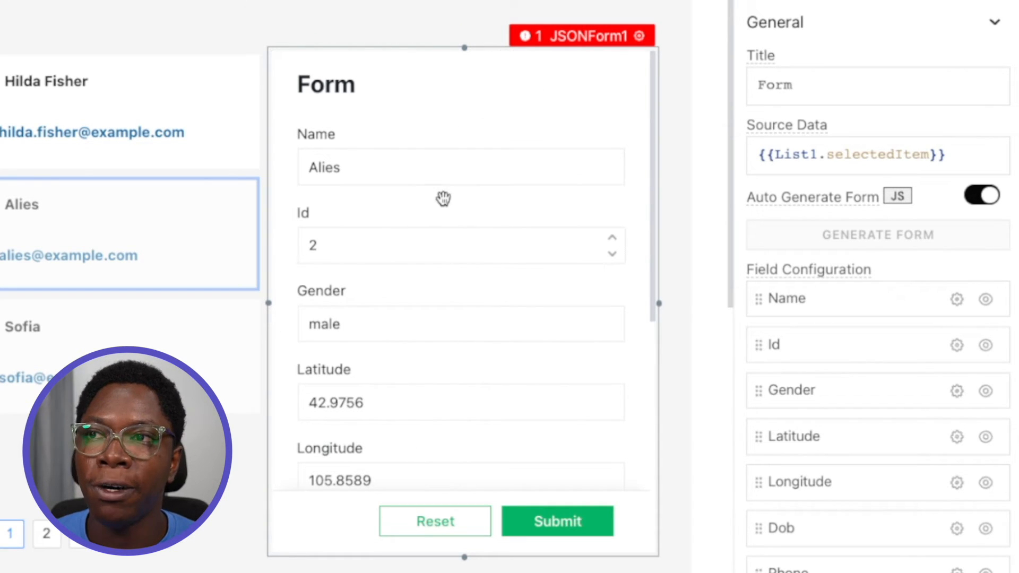
# Select the first user in the list and check the form's fields through to the end
pyautogui.scroll(-1, 432, 228)
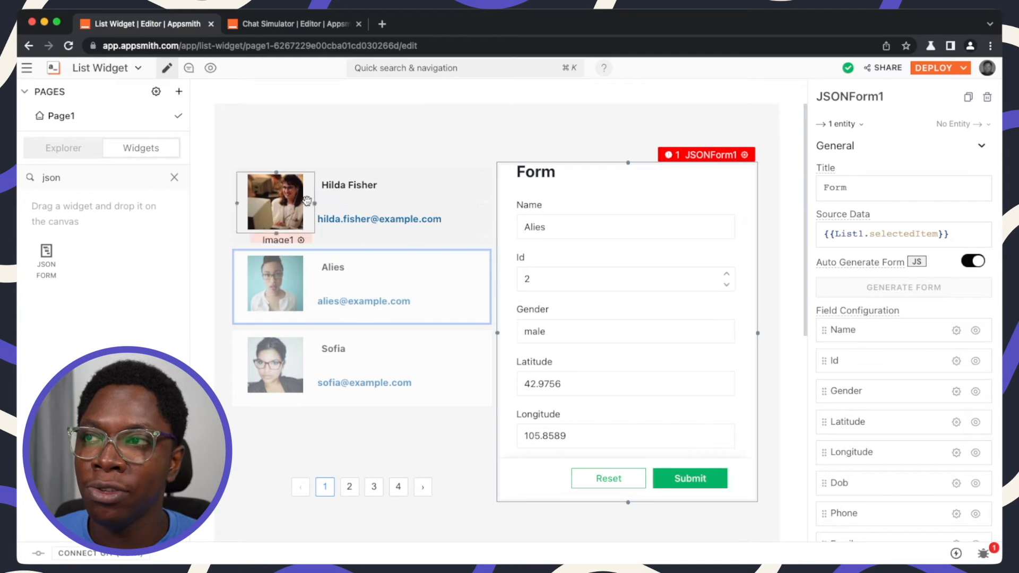
pyautogui.click(425, 195)
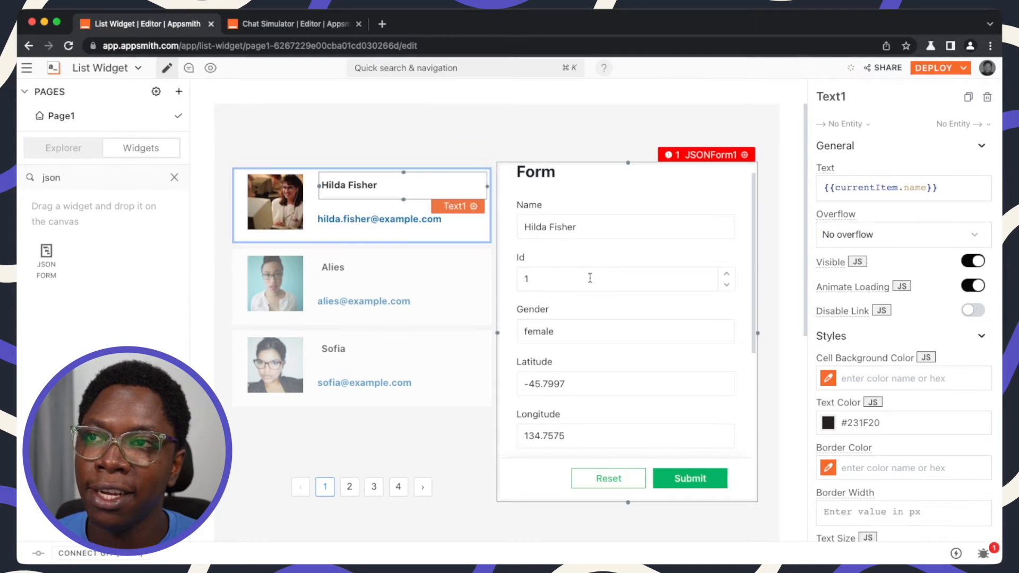
pyautogui.scroll(-10, 568, 306)
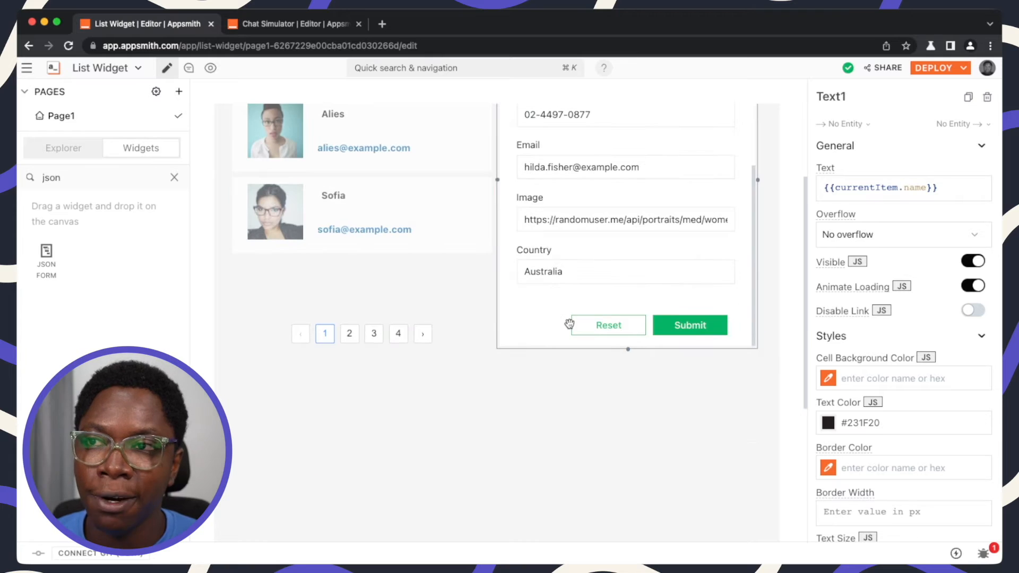
# Review the selected user's details in the JSON form, from the name down to the country, against the list entry
pyautogui.scroll(5, 567, 317)
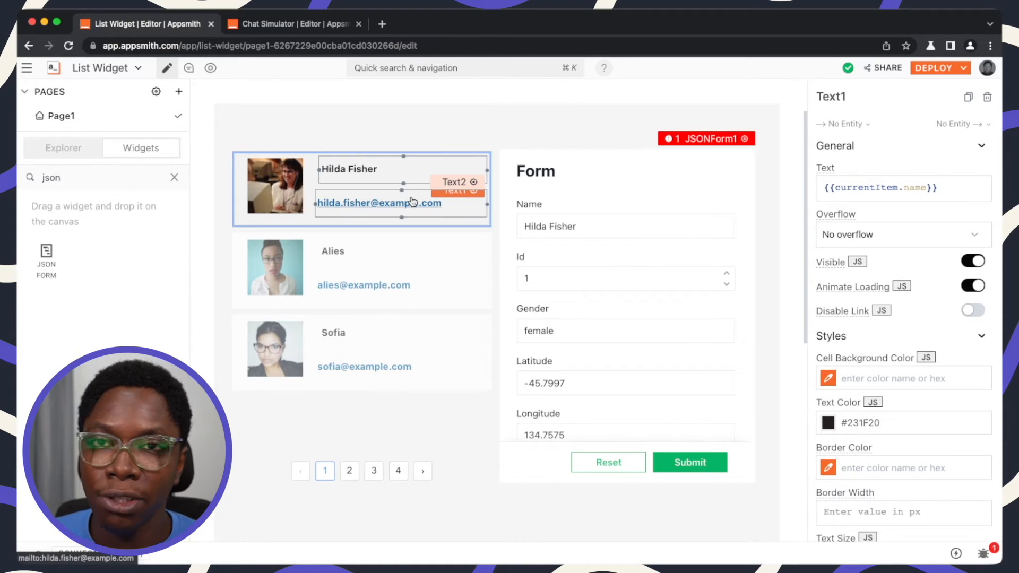
pyautogui.scroll(-5, 644, 285)
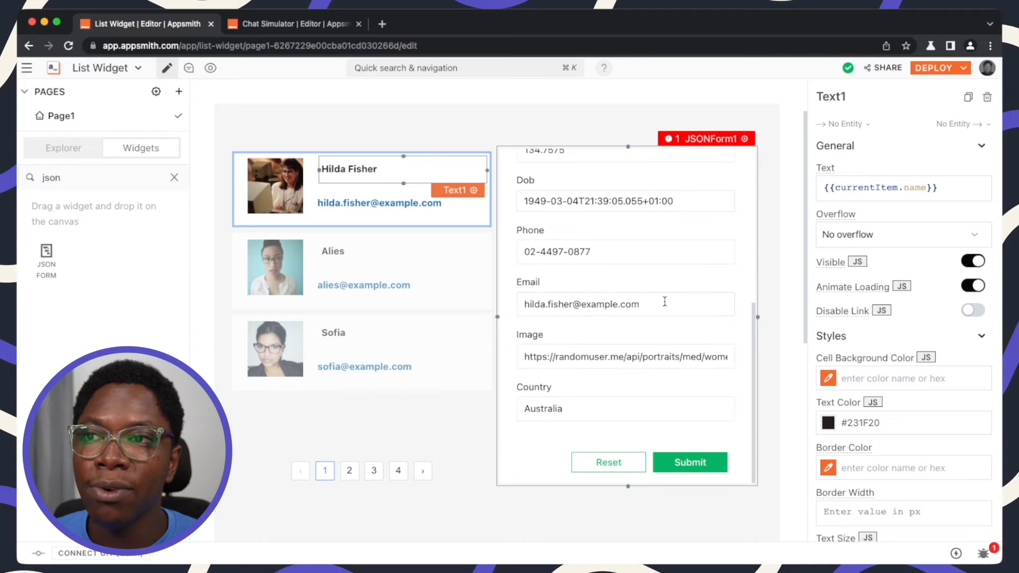
pyautogui.click(529, 448)
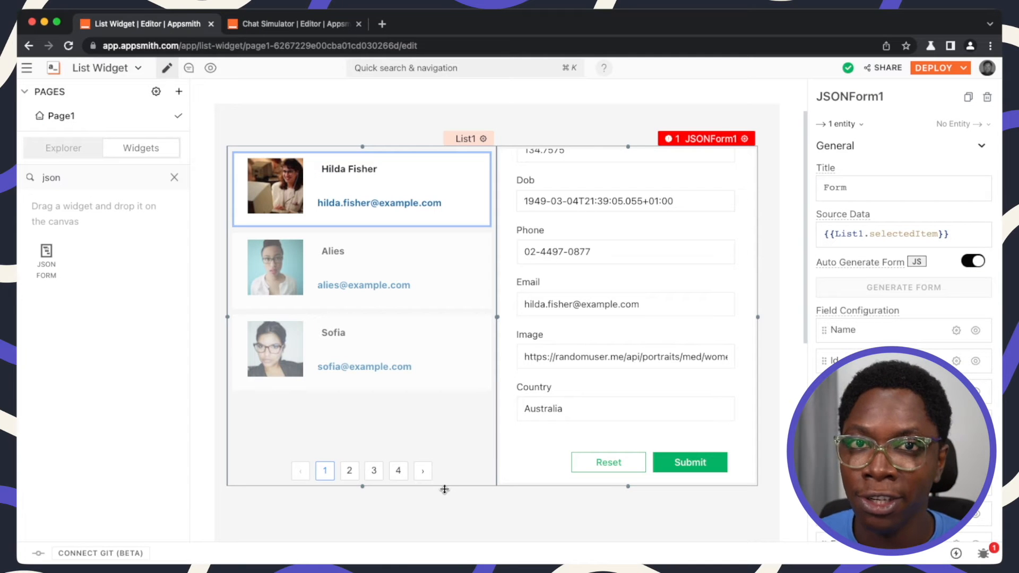
pyautogui.click(371, 169)
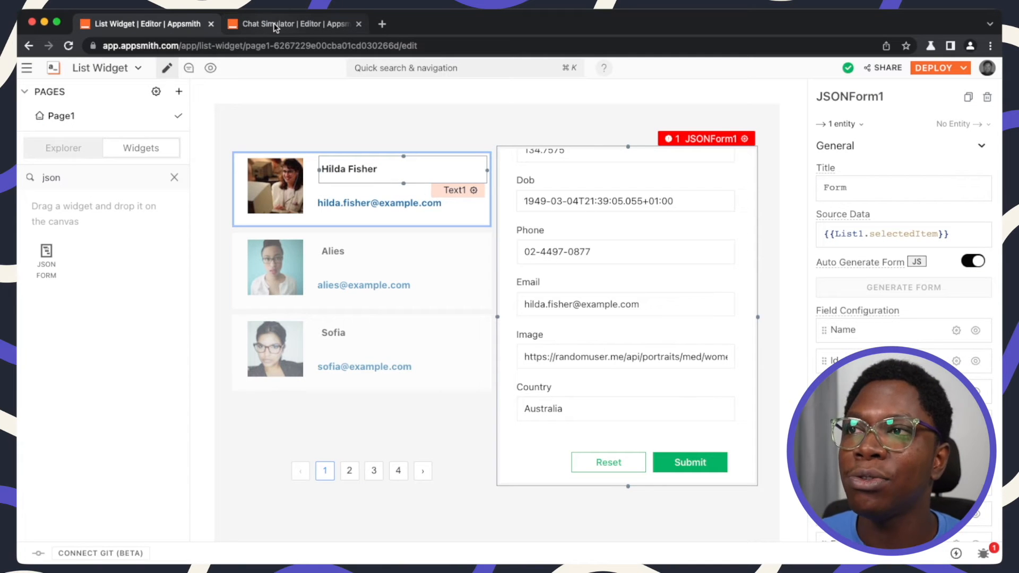
# Deploy the Chat Simulator app and send the message "How are you today?" as the other chat participant
pyautogui.click(275, 24)
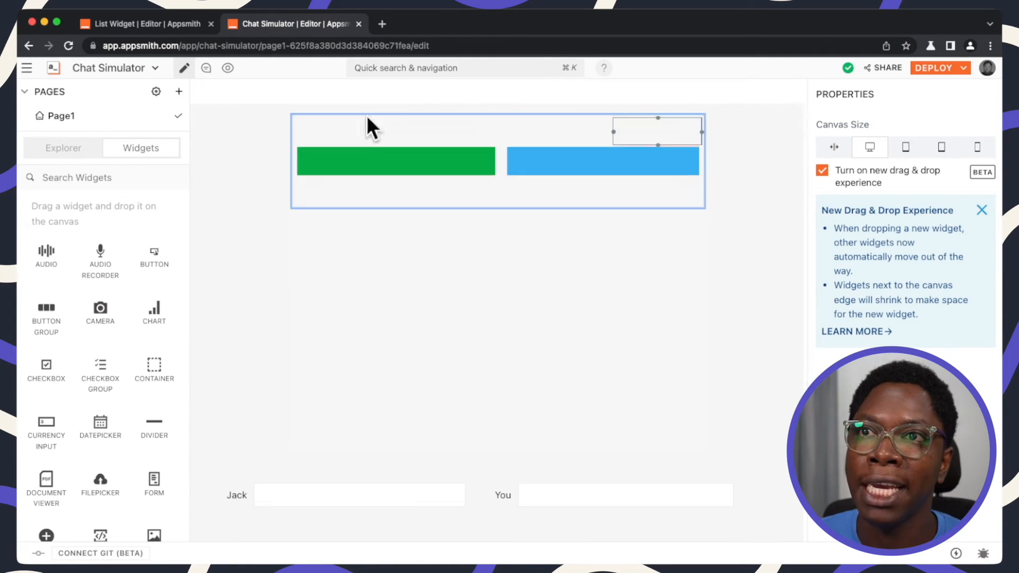
pyautogui.click(933, 67)
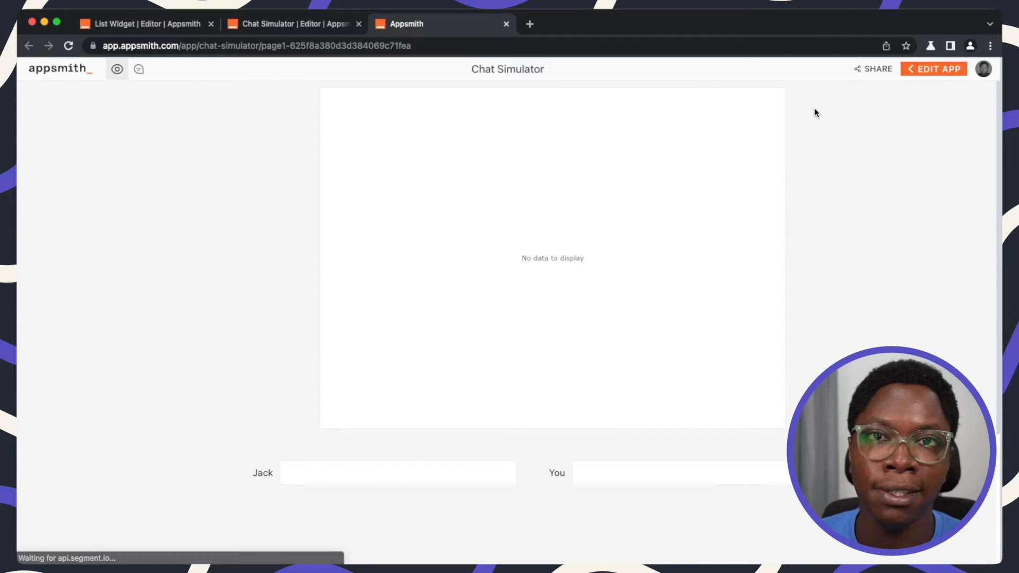
pyautogui.click(357, 478)
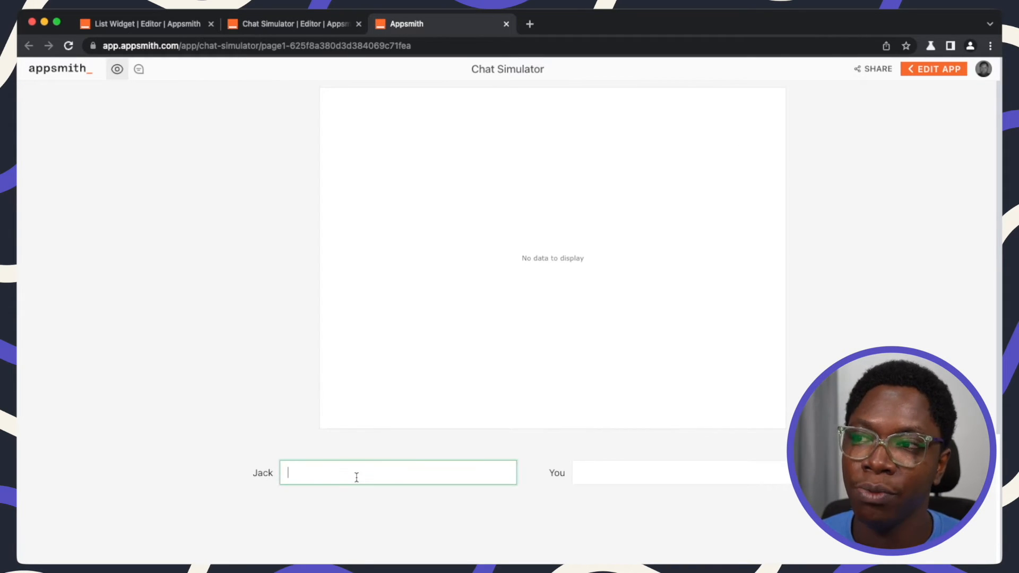
pyautogui.write('H')
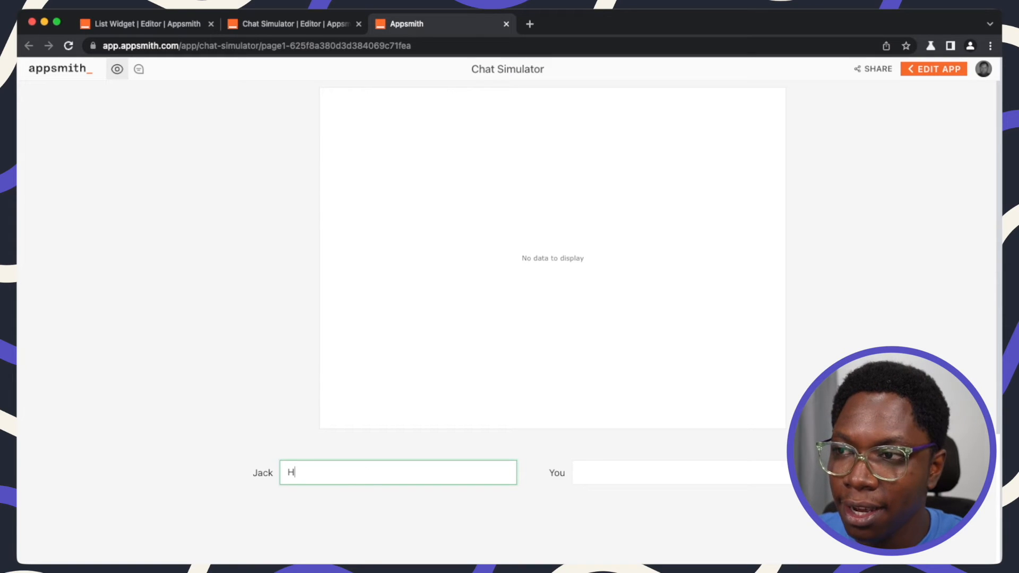
pyautogui.write('ow are you')
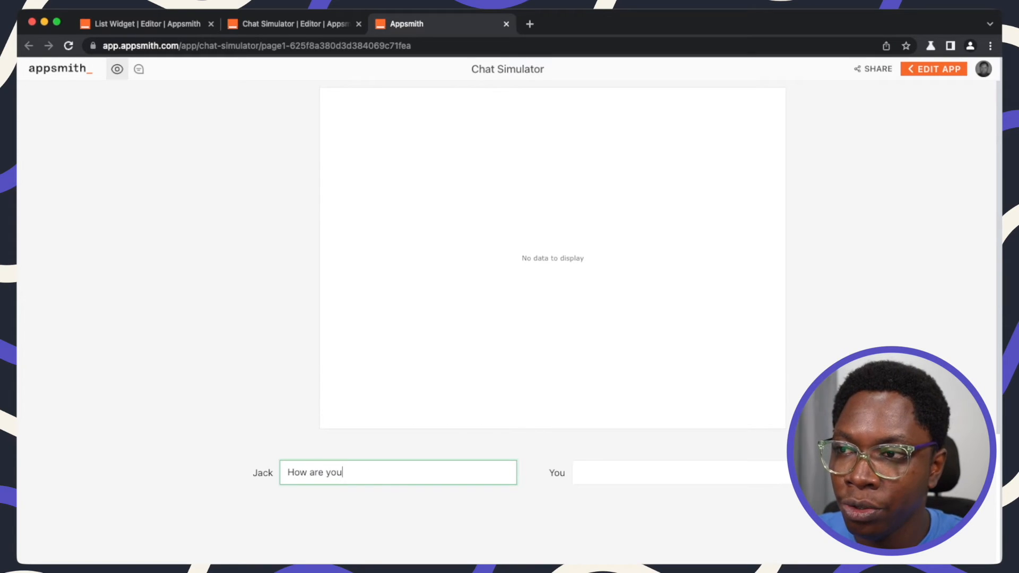
pyautogui.write(' doday?')
pyautogui.press('Return')
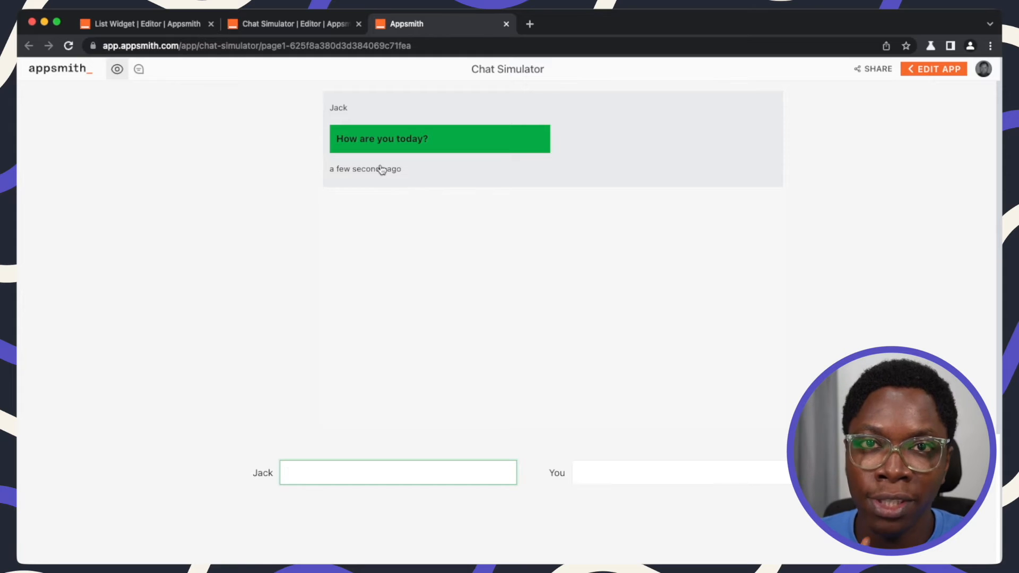
# Reply in the You message field with "I'm good" and "How's your family?" as two separate messages
pyautogui.press('Tab')
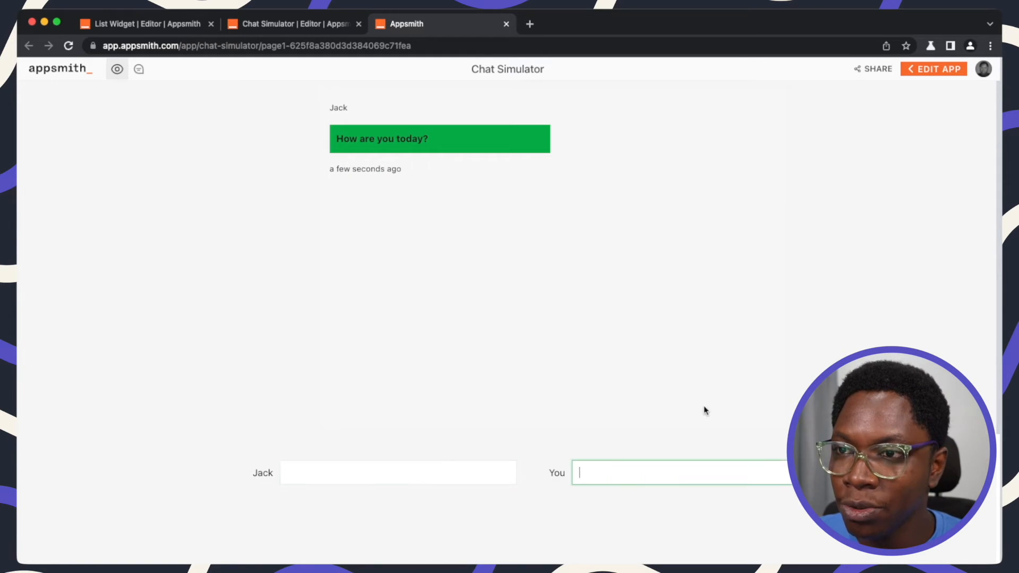
pyautogui.write("I'")
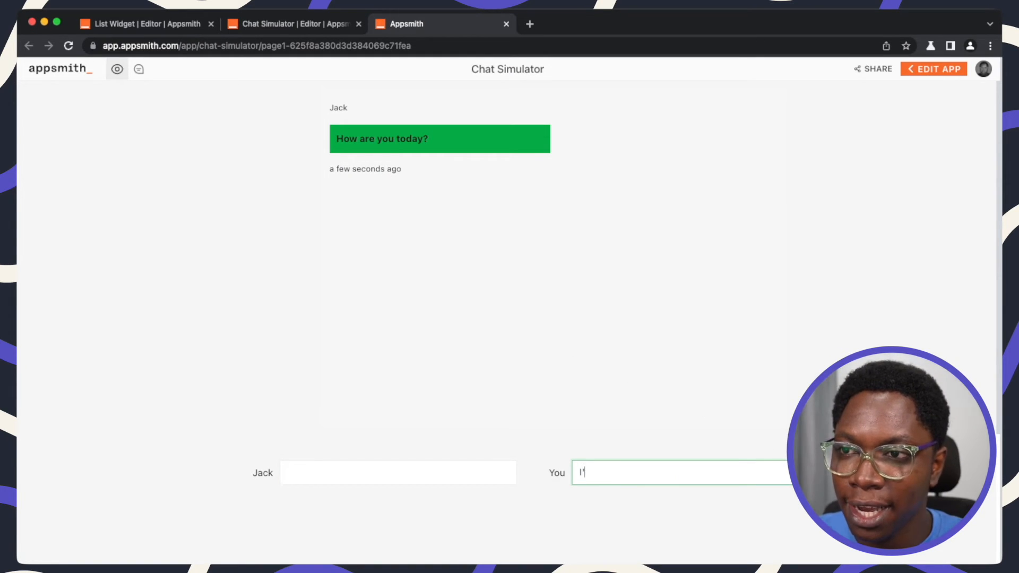
pyautogui.write('m good')
pyautogui.press('Return')
pyautogui.write('How')
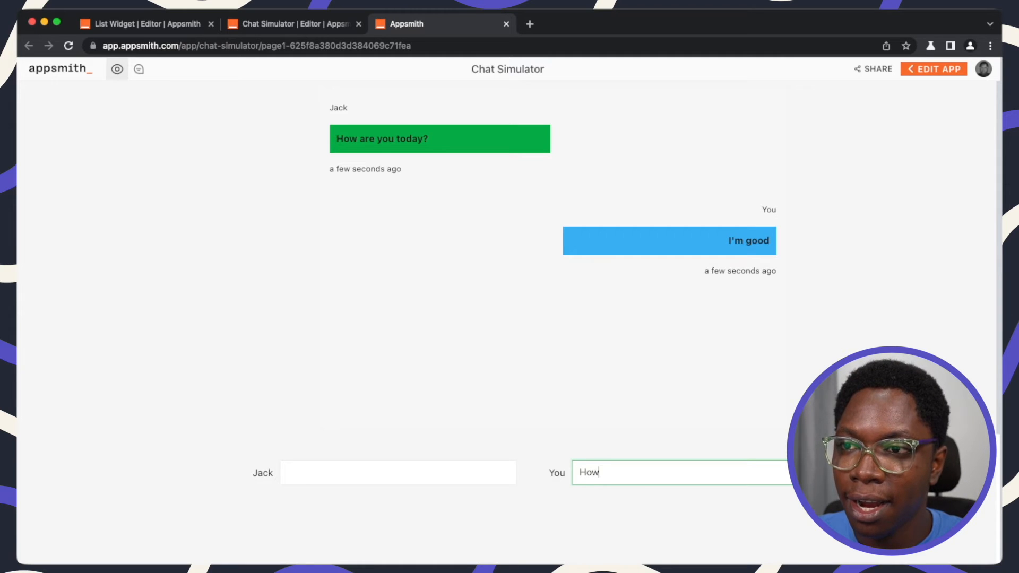
pyautogui.write("'s your family?")
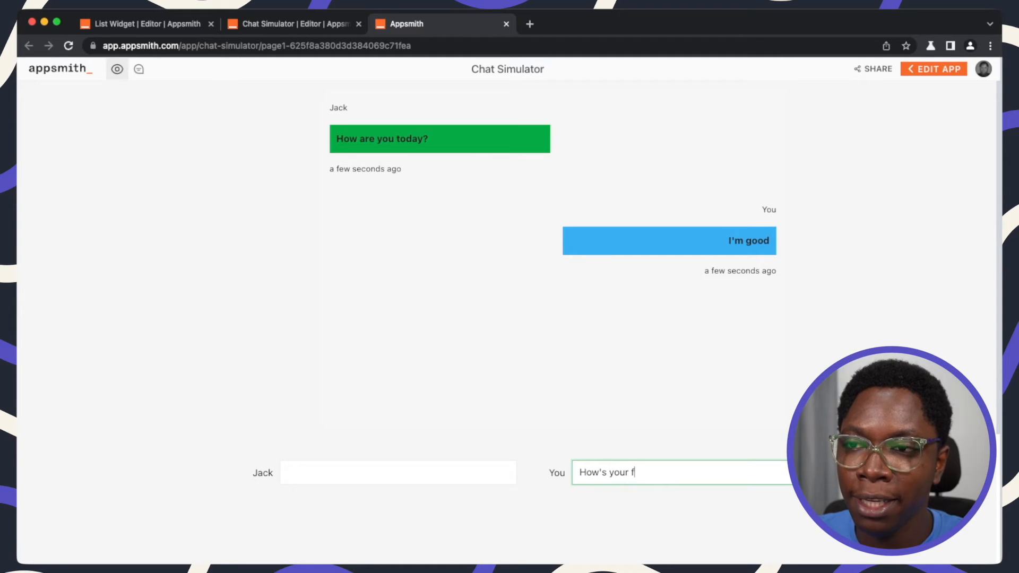
pyautogui.press('Return')
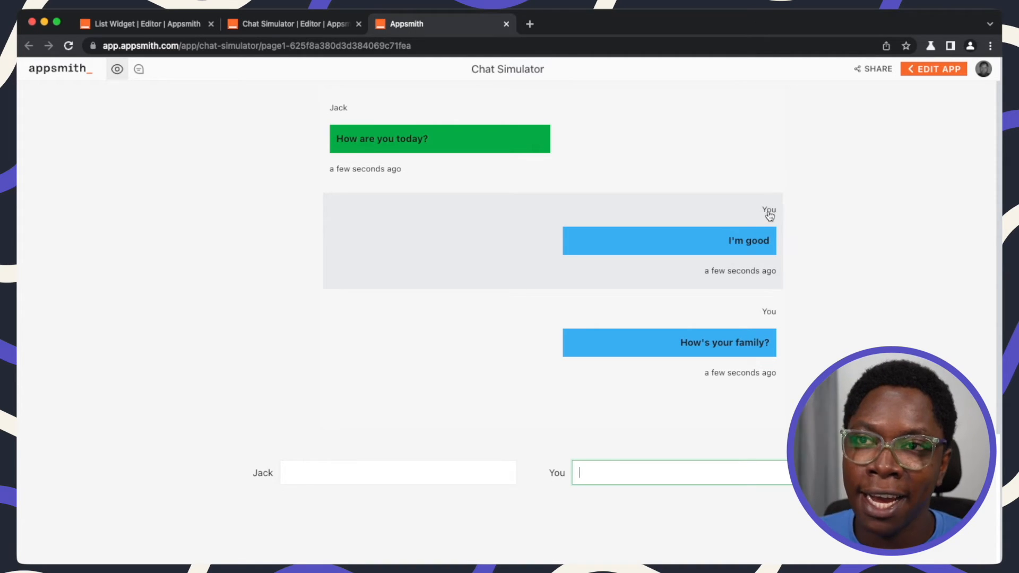
pyautogui.moveTo(757, 211); pyautogui.dragTo(821, 212)
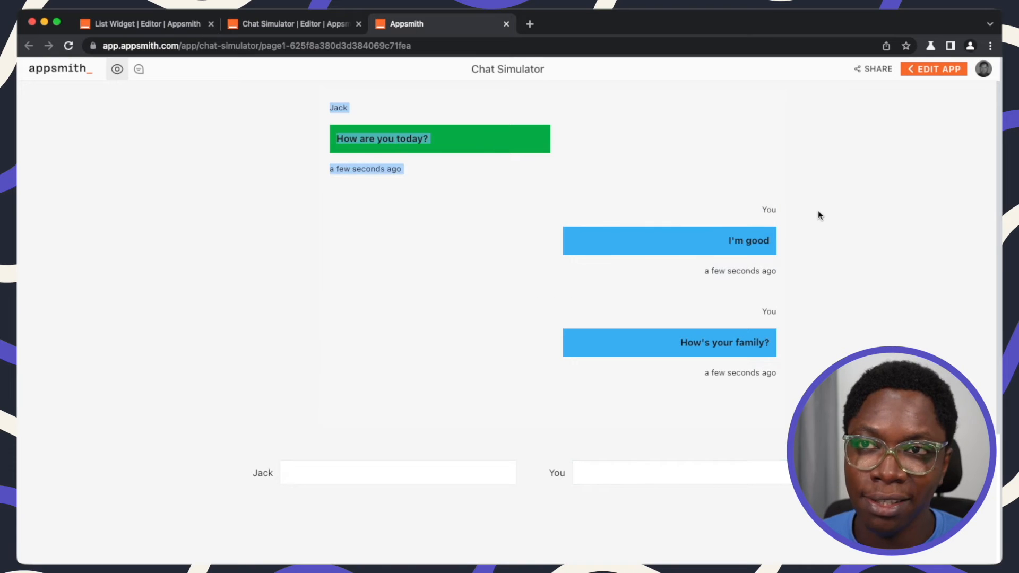
pyautogui.click(818, 215)
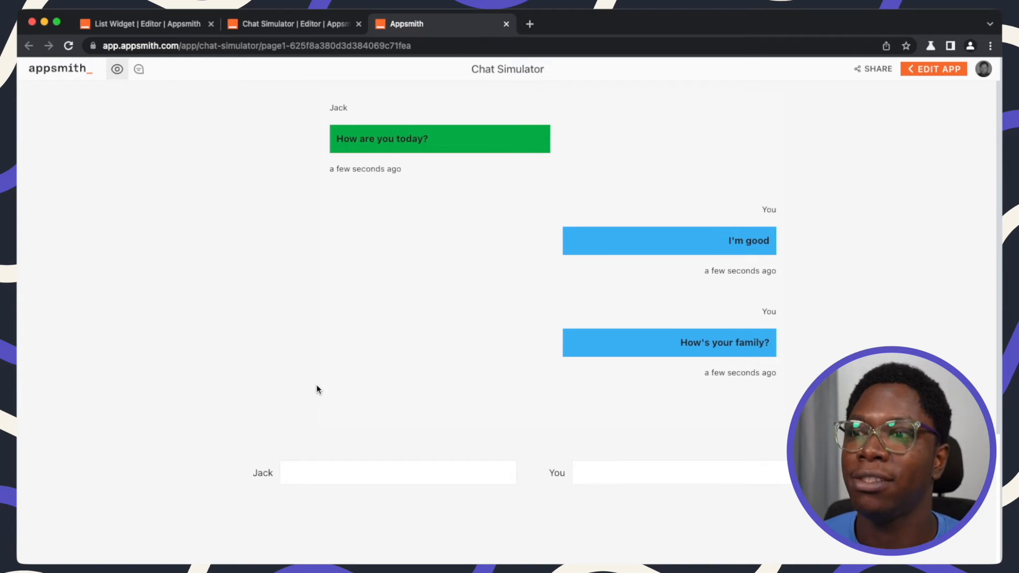
# Return from the deployed app to the Chat Simulator editor, reload it and open the chat JS object
pyautogui.press('super+w')
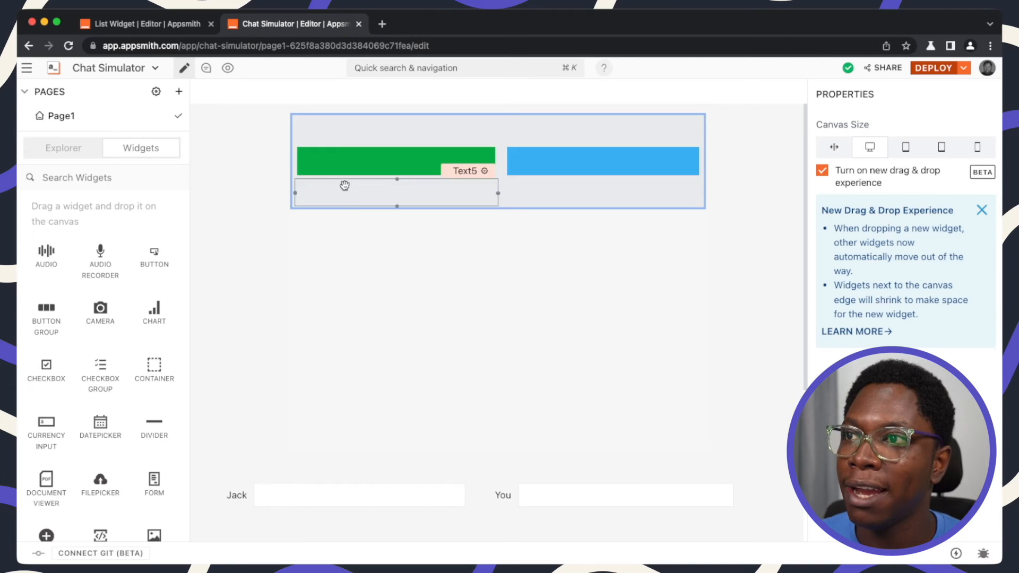
pyautogui.click(69, 47)
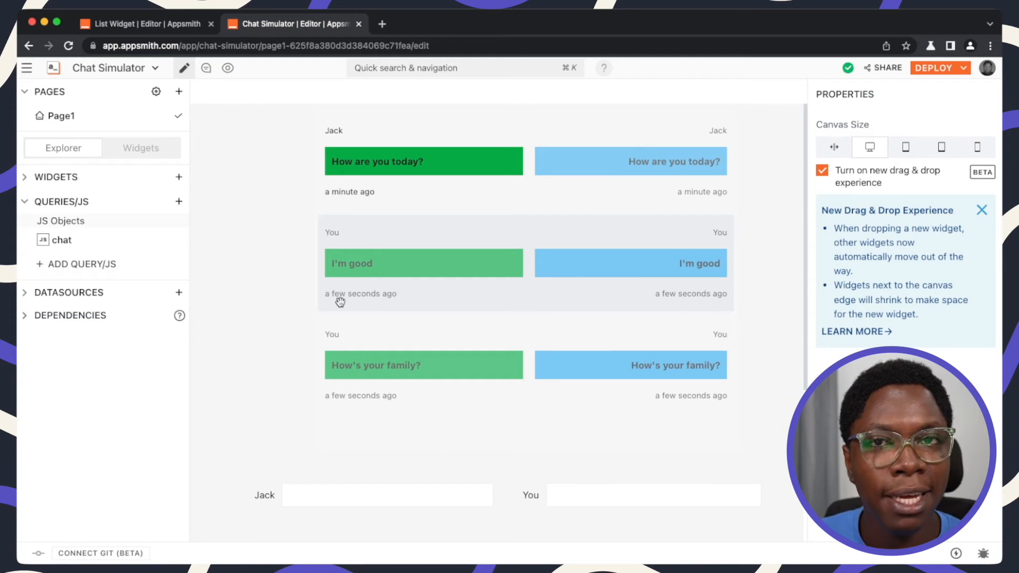
pyautogui.click(62, 240)
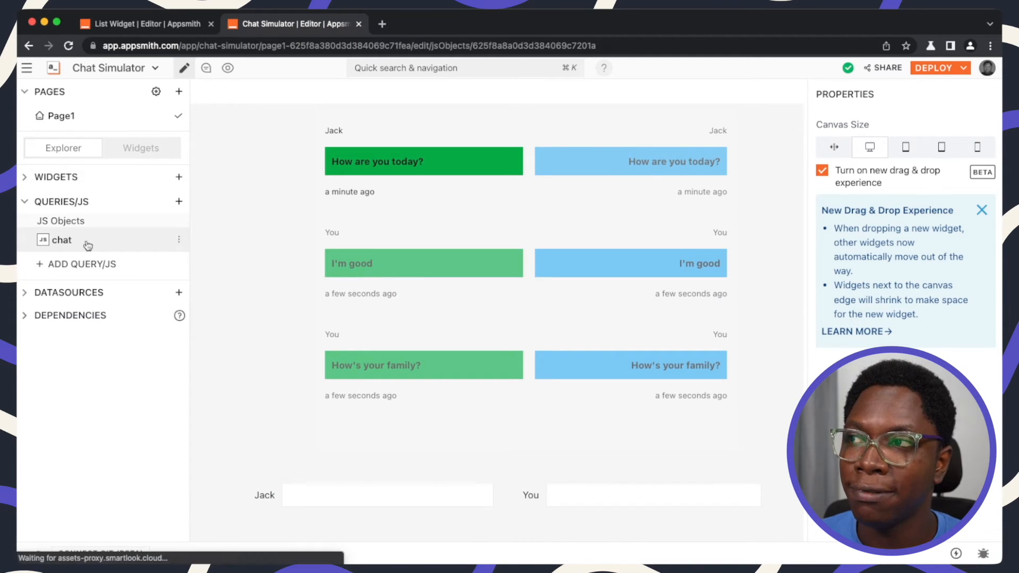
# Examine the chat object's reset and add functions, including the length check, the message push and the storeValue call
pyautogui.moveTo(226, 276); pyautogui.dragTo(417, 270)
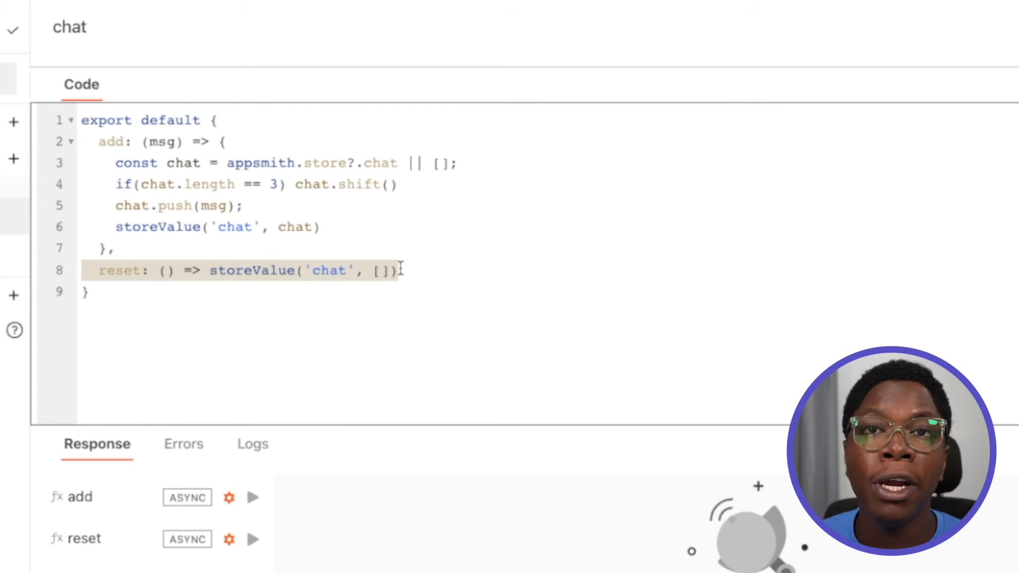
pyautogui.moveTo(99, 141); pyautogui.dragTo(146, 247)
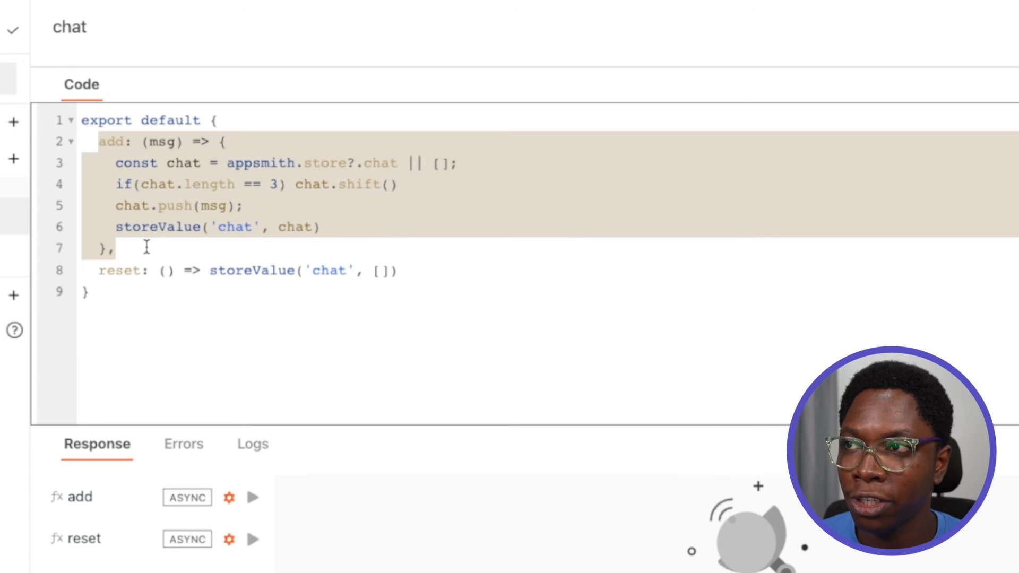
pyautogui.click(155, 141)
pyautogui.moveTo(98, 163); pyautogui.dragTo(404, 190)
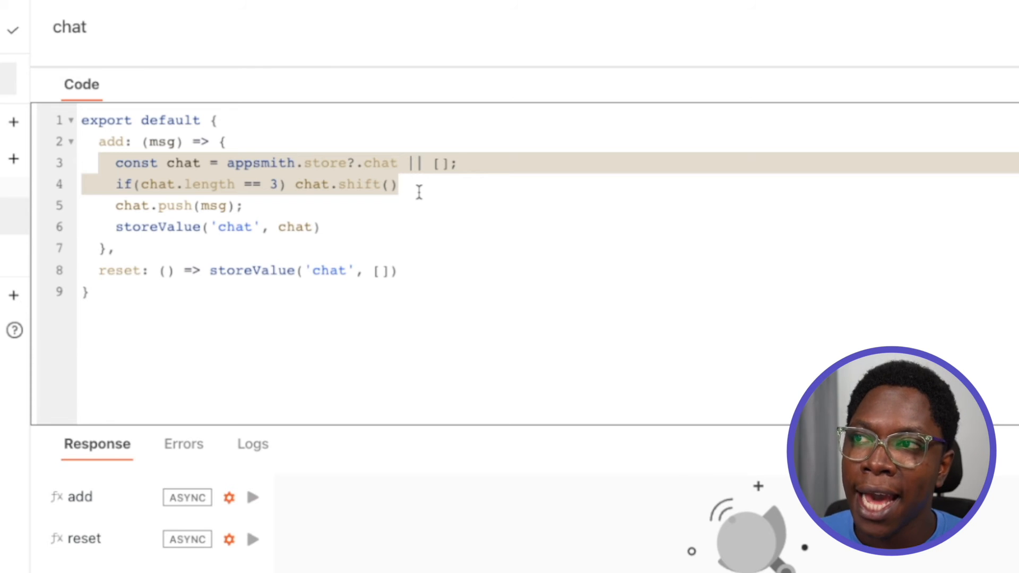
pyautogui.click(399, 188)
pyautogui.moveTo(98, 206); pyautogui.dragTo(327, 232)
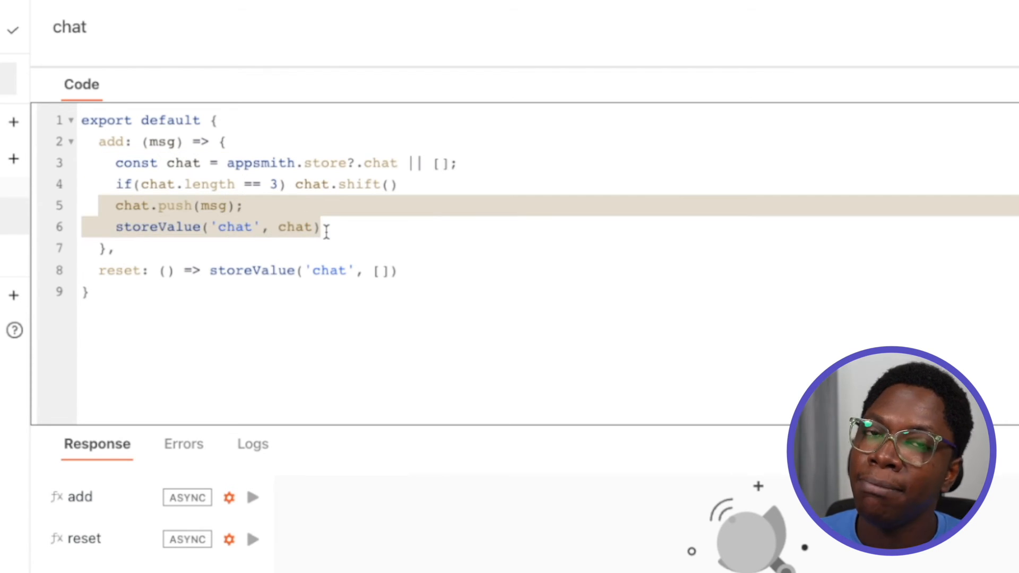
# Examine the Input1 widget's onSubmit code on the page, including its text, sender and time properties
pyautogui.click(138, 150)
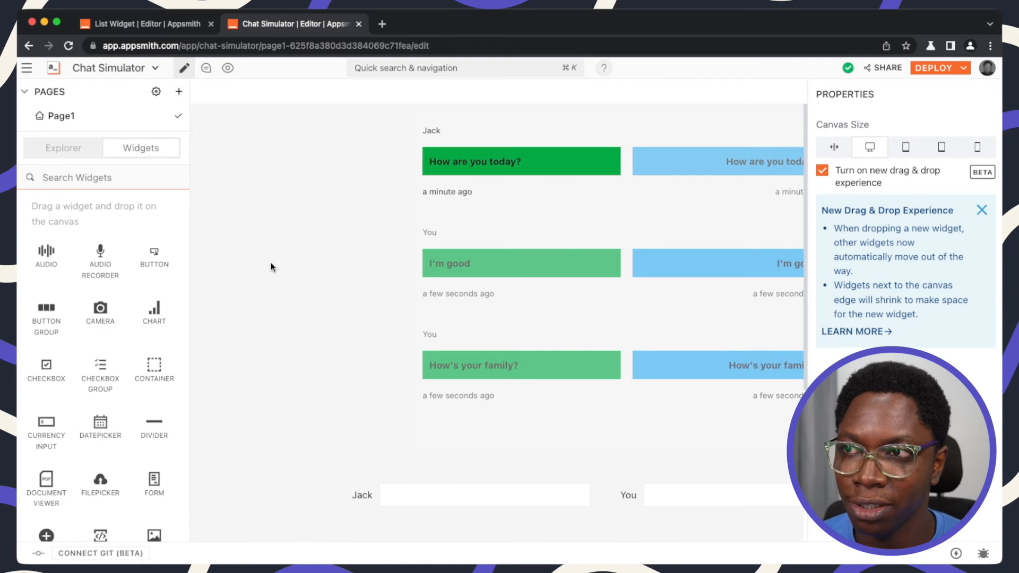
pyautogui.hscroll(4, 271, 262)
pyautogui.scroll(-2, 270, 262)
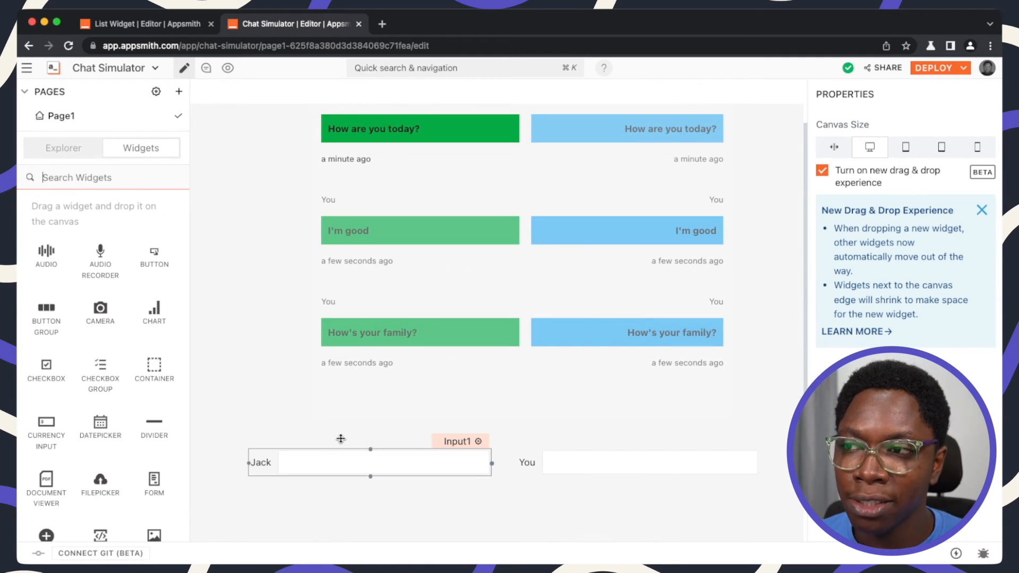
pyautogui.click(361, 472)
pyautogui.scroll(-10, 903, 319)
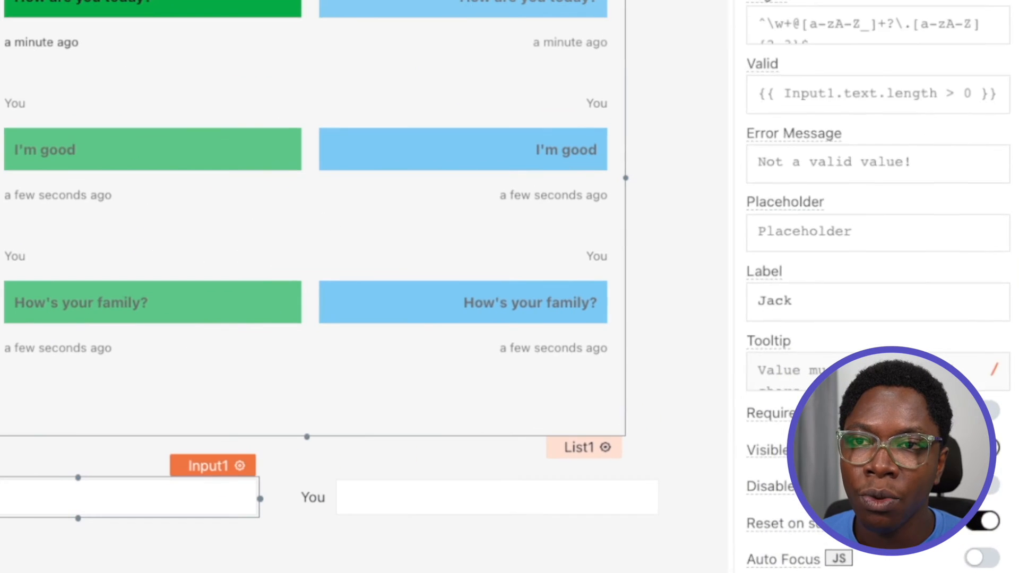
pyautogui.scroll(-5, 823, 239)
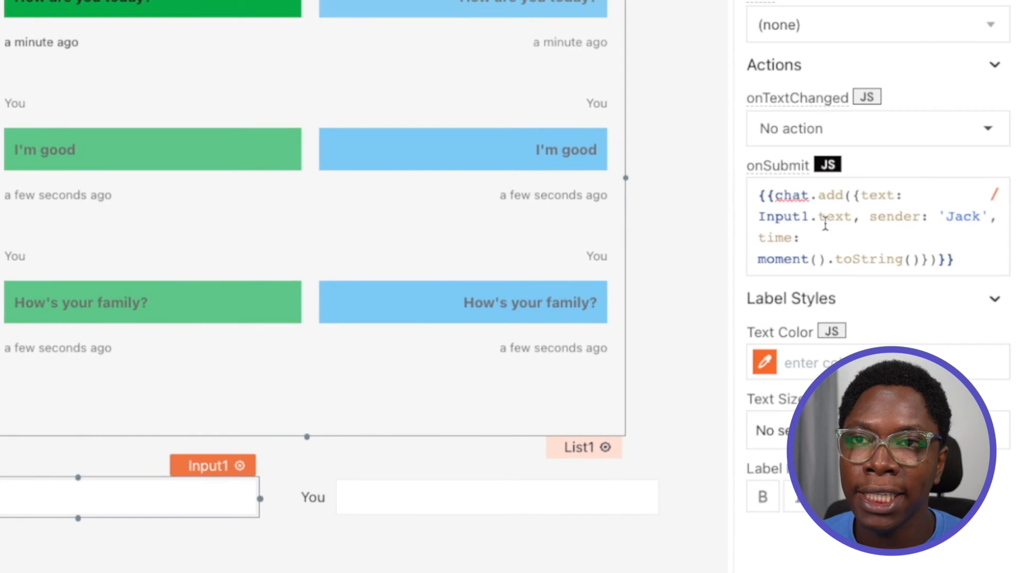
pyautogui.click(847, 204)
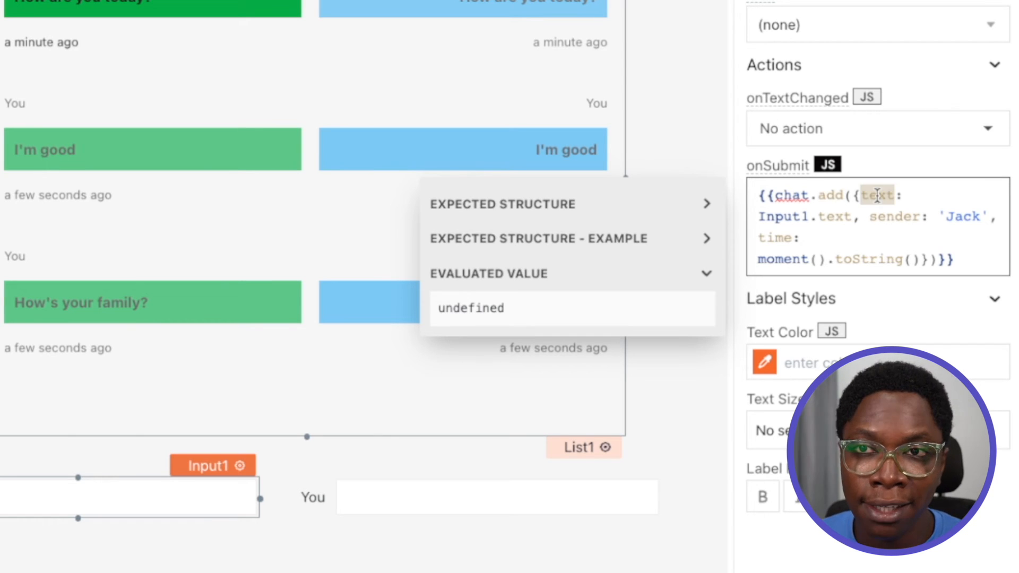
pyautogui.doubleClick(888, 217)
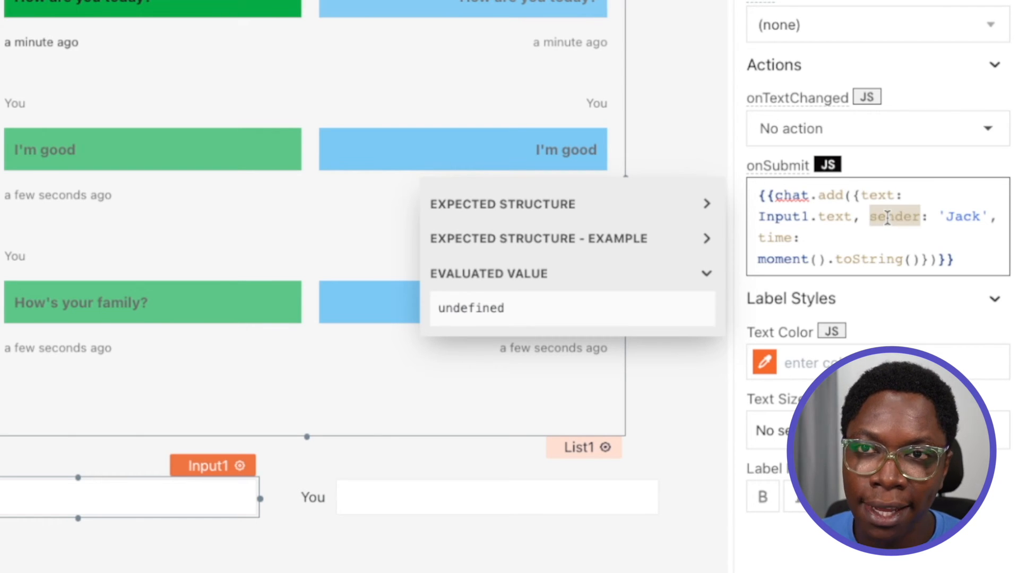
pyautogui.doubleClick(780, 237)
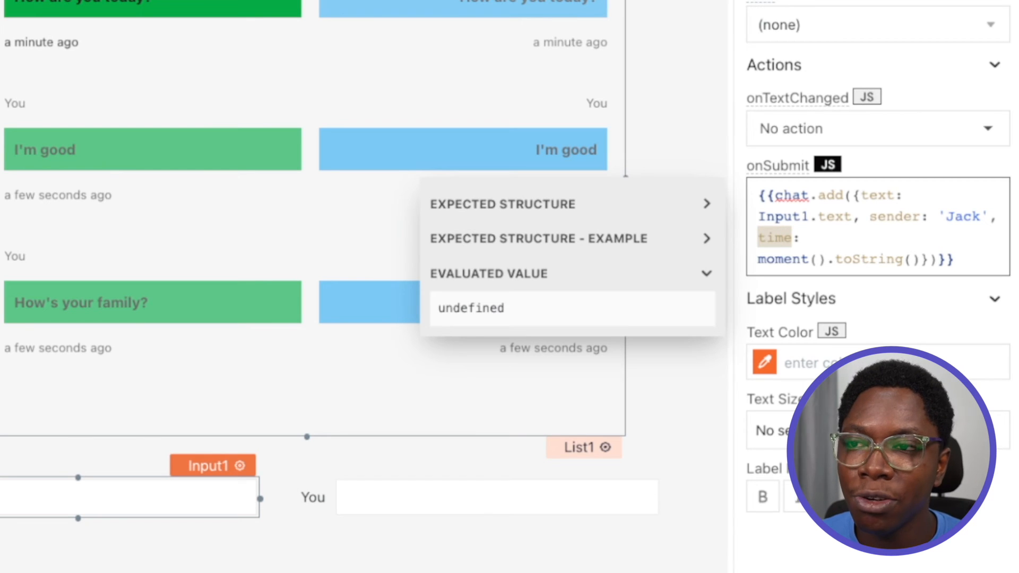
# Examine the Input2 widget's onSubmit code with its text, sender and time properties, and deselect the widget
pyautogui.click(335, 487)
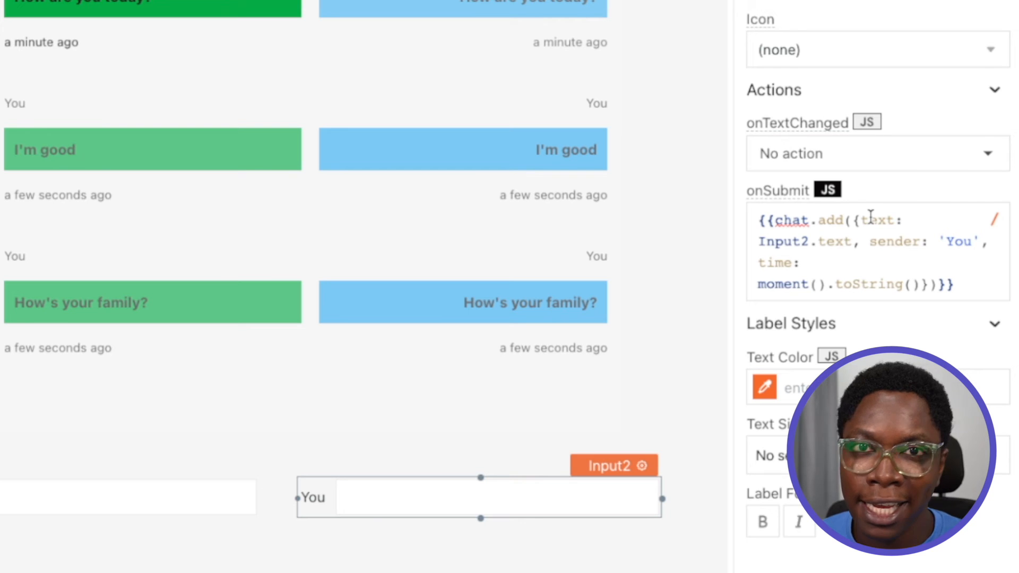
pyautogui.click(871, 216)
pyautogui.doubleClick(872, 219)
pyautogui.doubleClick(889, 242)
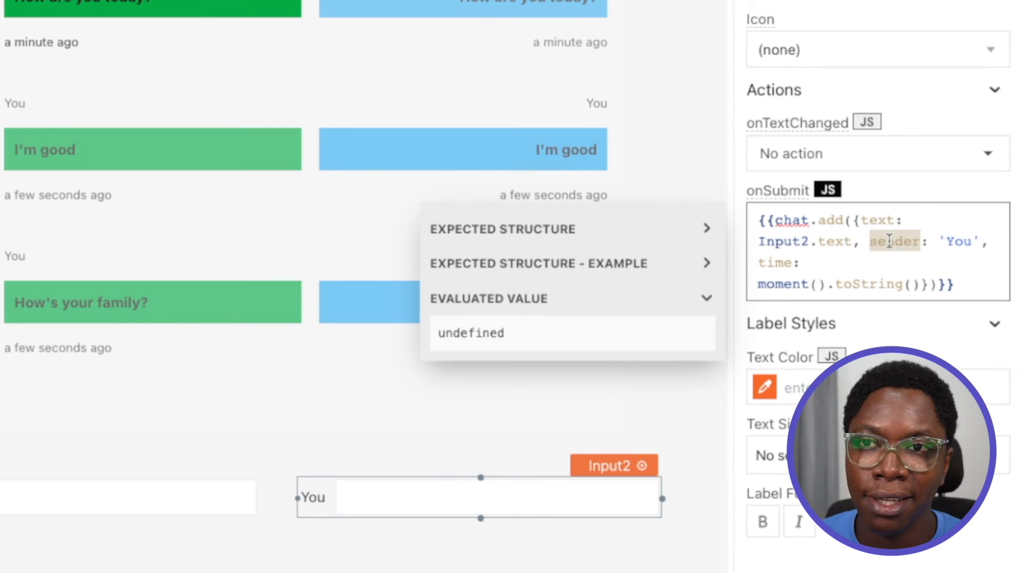
pyautogui.doubleClick(770, 263)
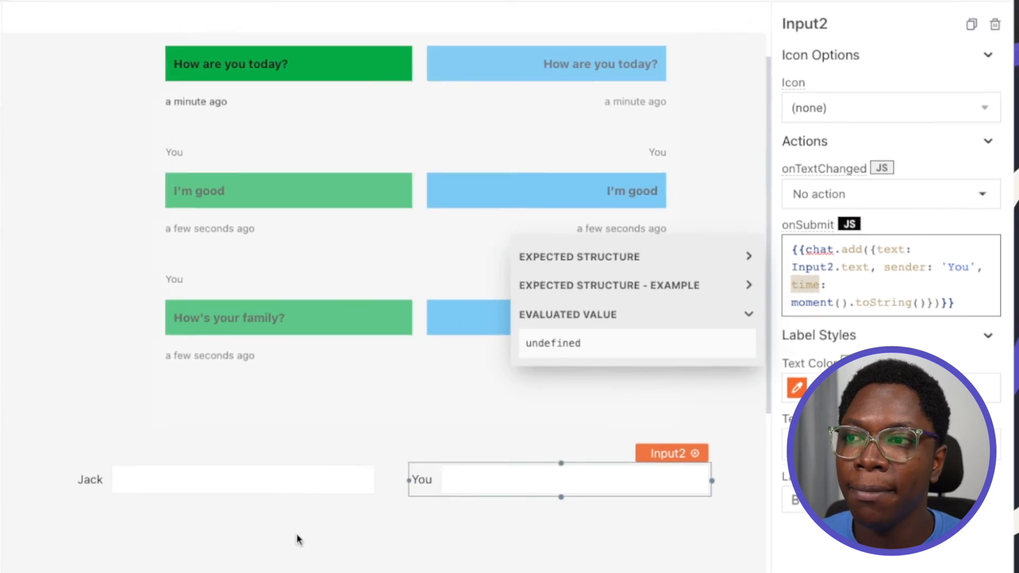
pyautogui.click(298, 540)
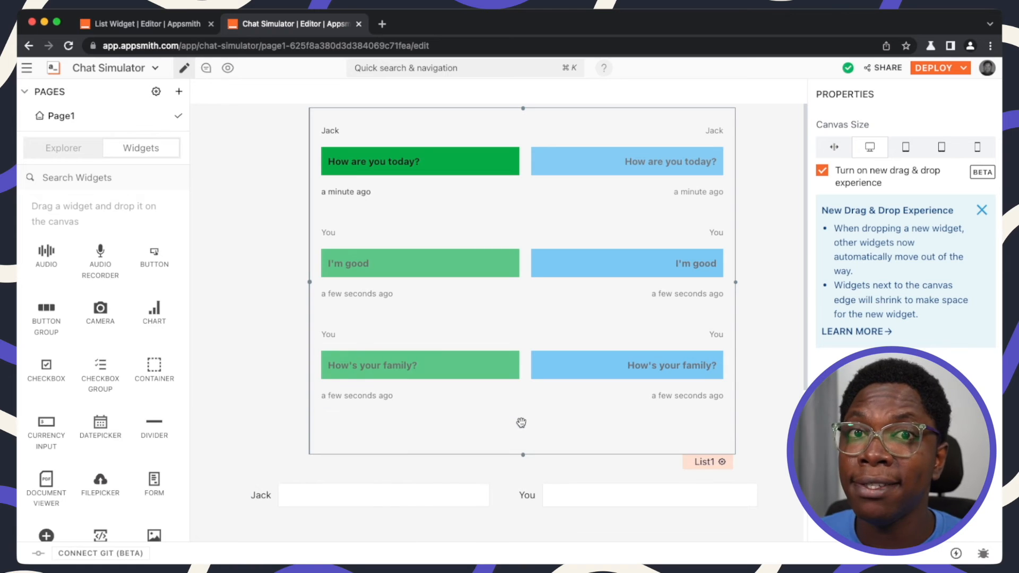
# Examine the List1 widget's Items binding to the stored chat and the evaluated message objects behind it
pyautogui.click(523, 425)
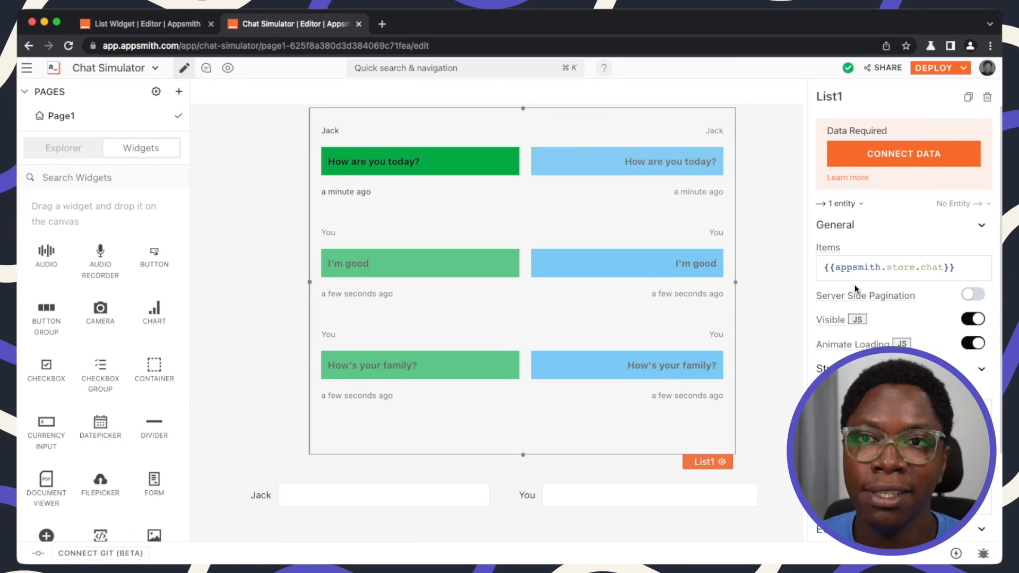
pyautogui.click(879, 268)
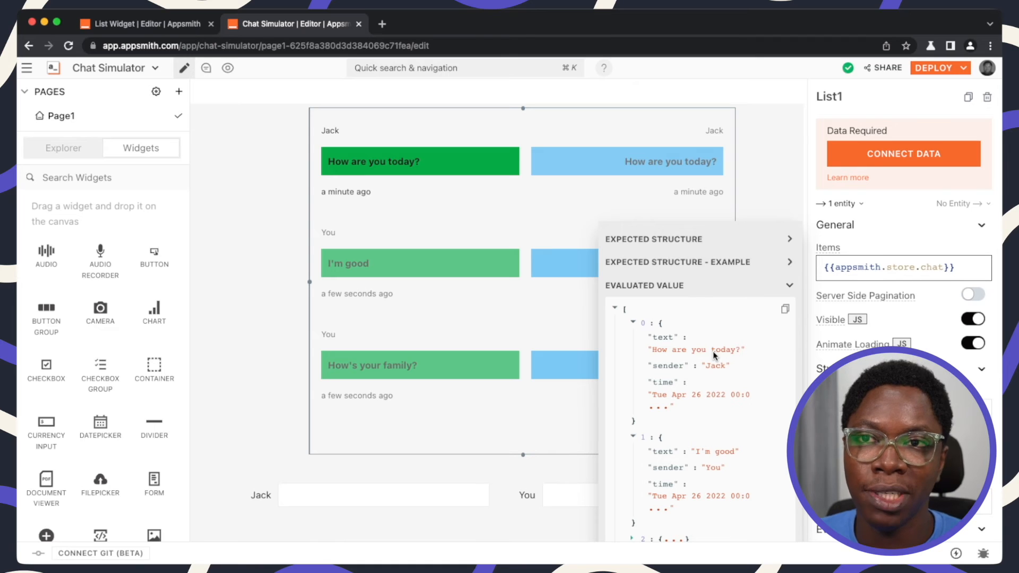
pyautogui.moveTo(956, 268); pyautogui.dragTo(820, 265)
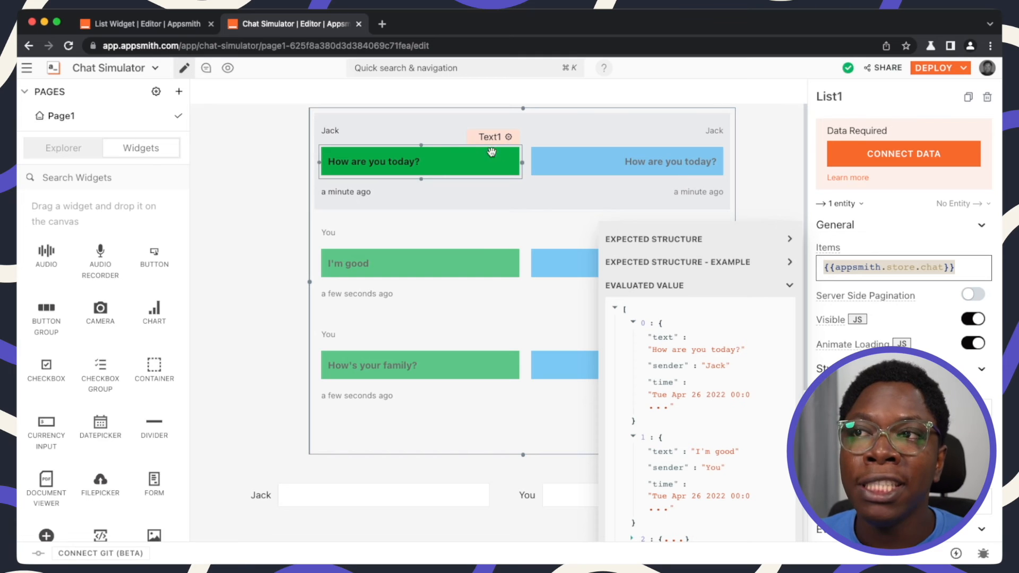
pyautogui.click(435, 130)
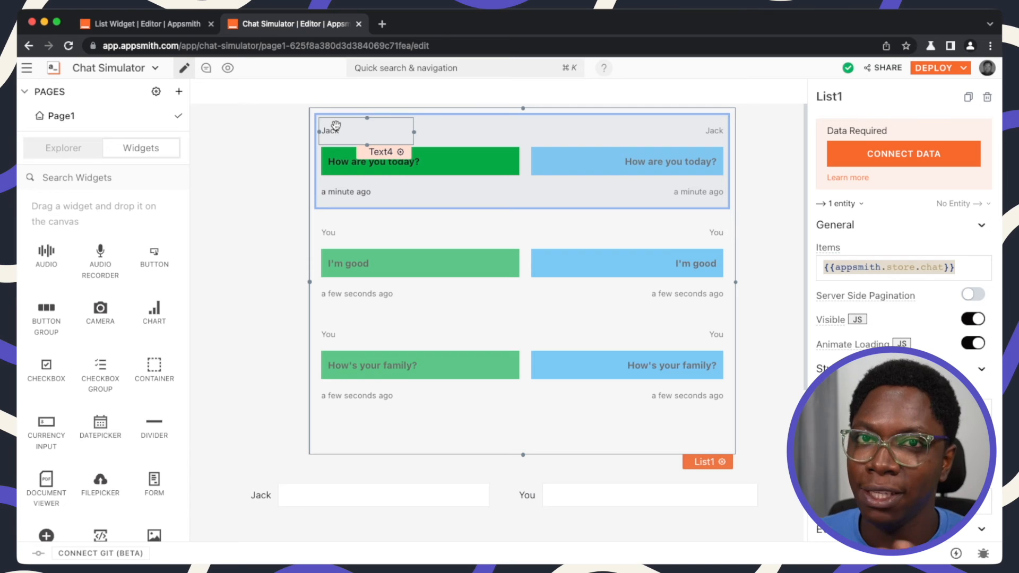
# Examine the Visible condition of Text1, the green message bubble in the first list item, and its sender comparison
pyautogui.click(445, 159)
pyautogui.scroll(-2, 877, 253)
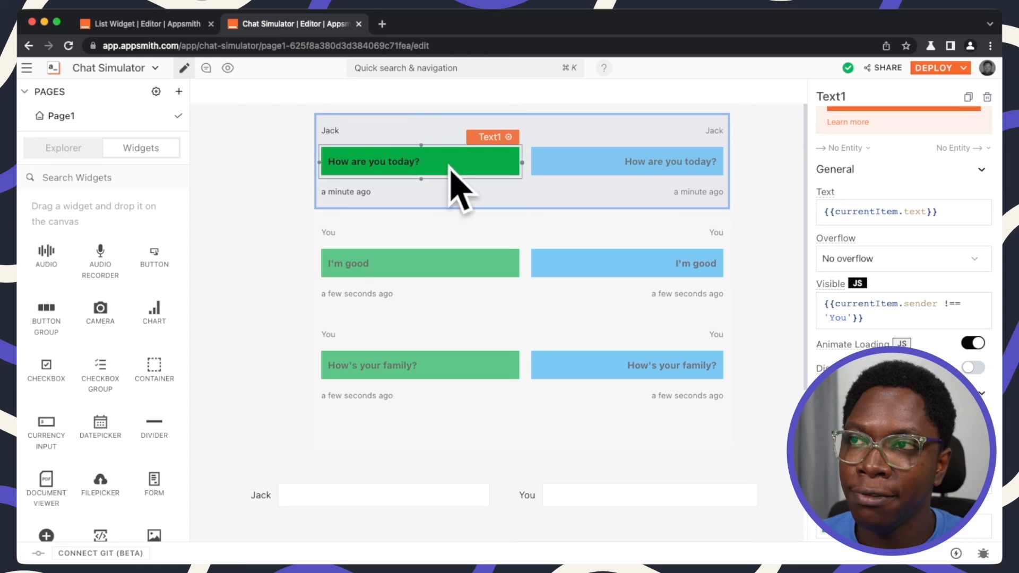
pyautogui.scroll(-1, 856, 291)
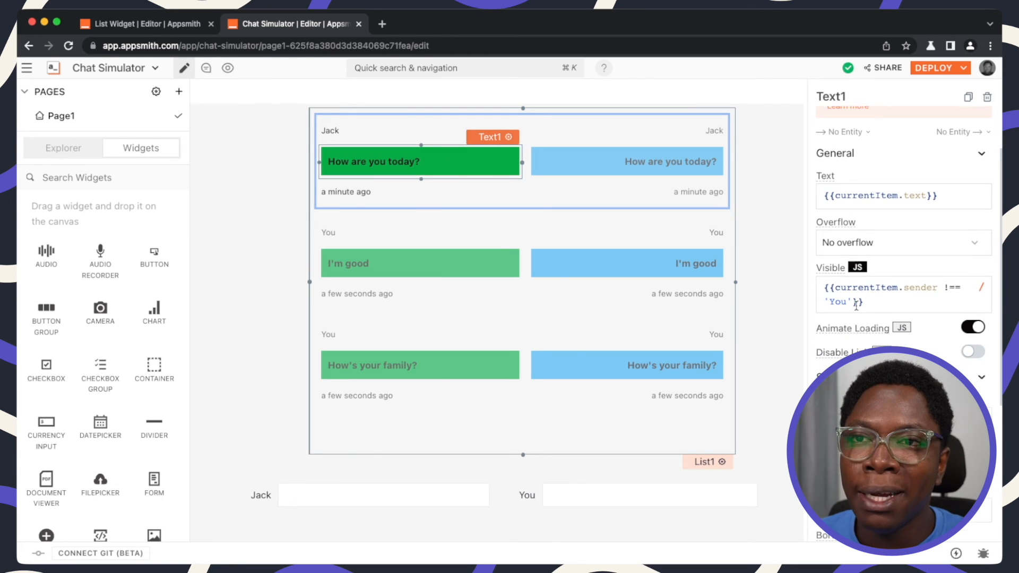
pyautogui.click(841, 277)
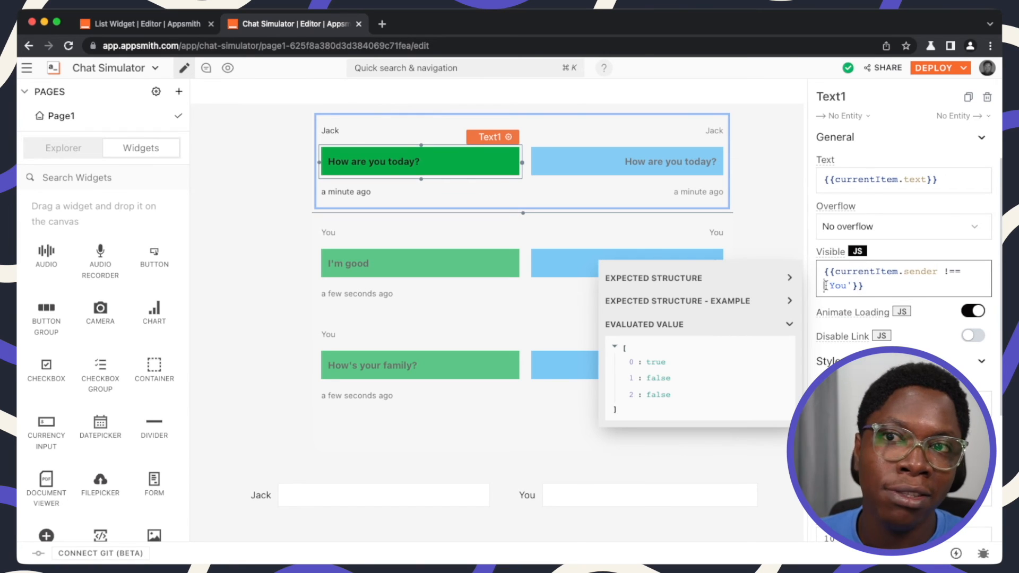
pyautogui.moveTo(825, 285); pyautogui.dragTo(878, 281)
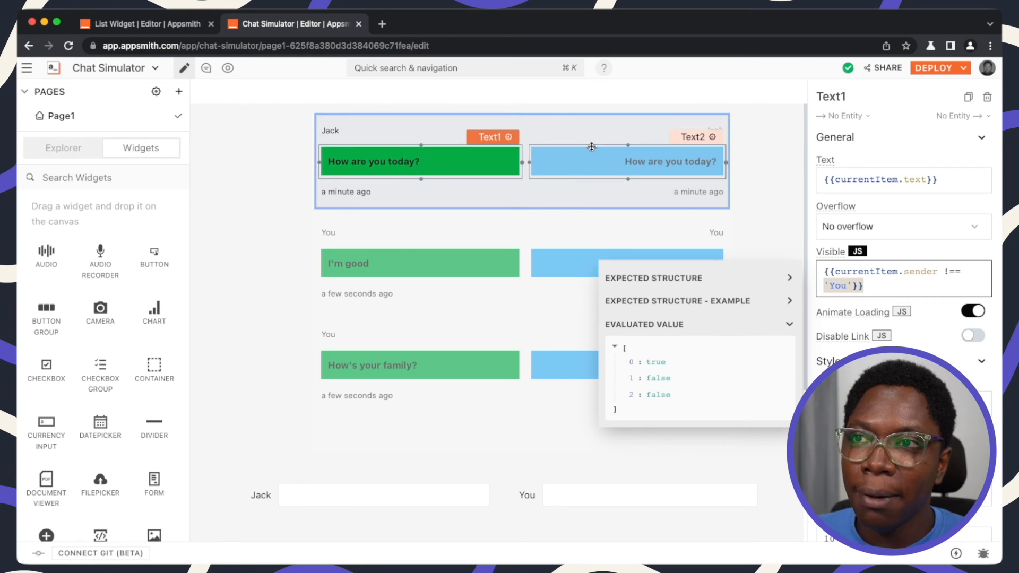
# Examine the Visible condition of Text2, the blue message bubble in the first list item, and its evaluated values
pyautogui.scroll(-1, 568, 228)
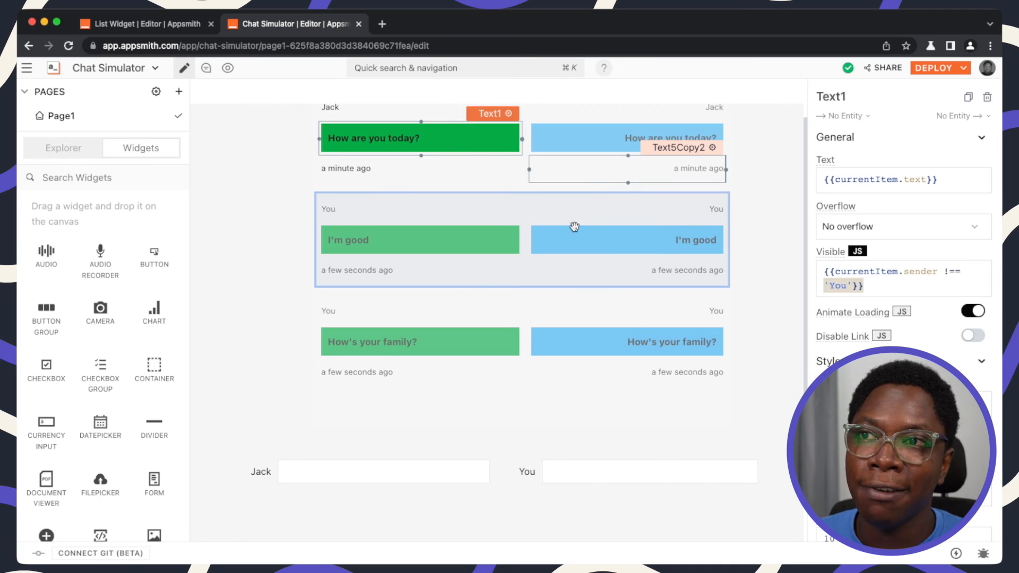
pyautogui.scroll(1, 584, 207)
pyautogui.click(624, 166)
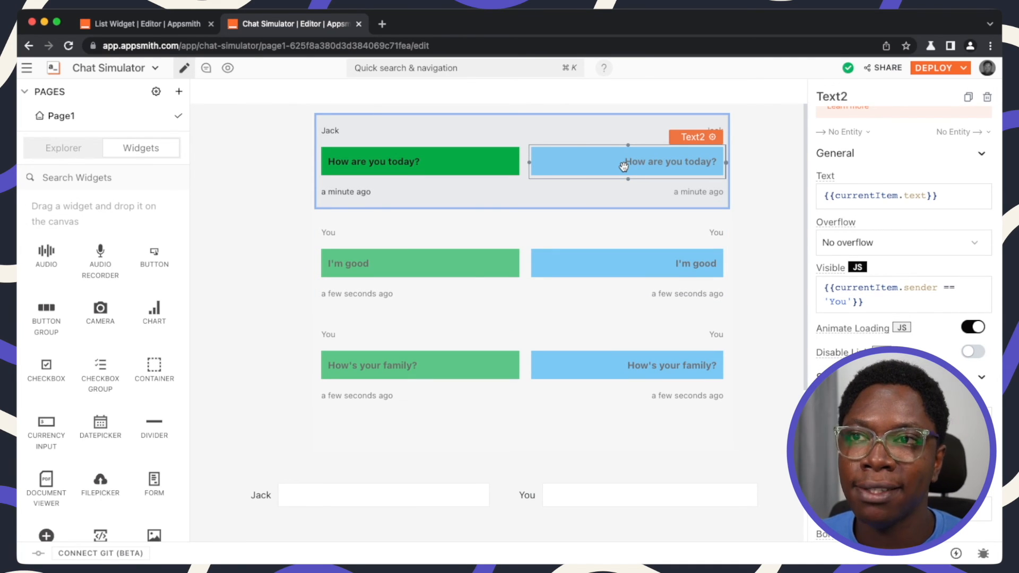
pyautogui.click(873, 300)
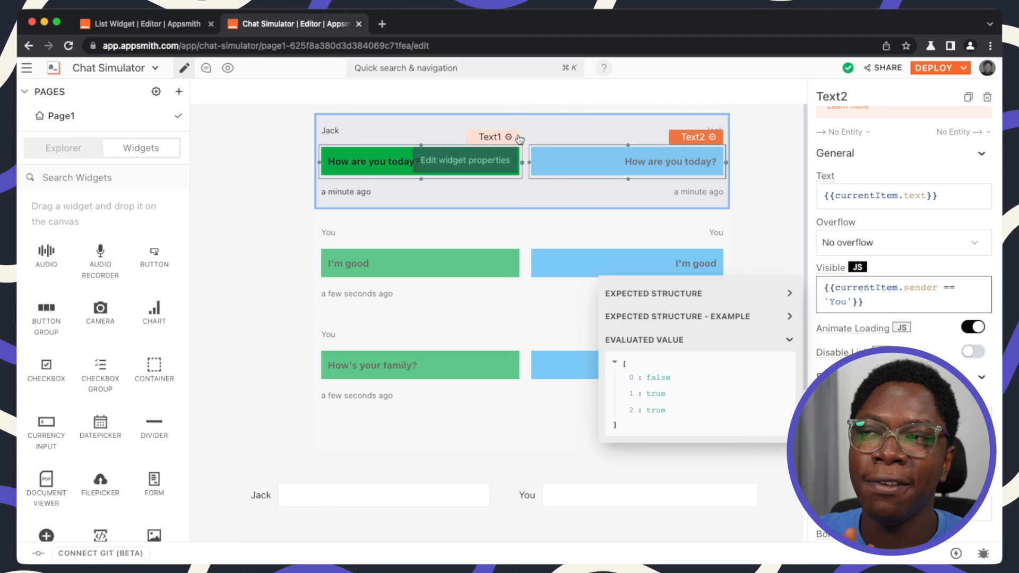
# Compare the Text and Visible bindings of the Text4 and Text4Copy sender labels above the two message bubbles
pyautogui.click(391, 130)
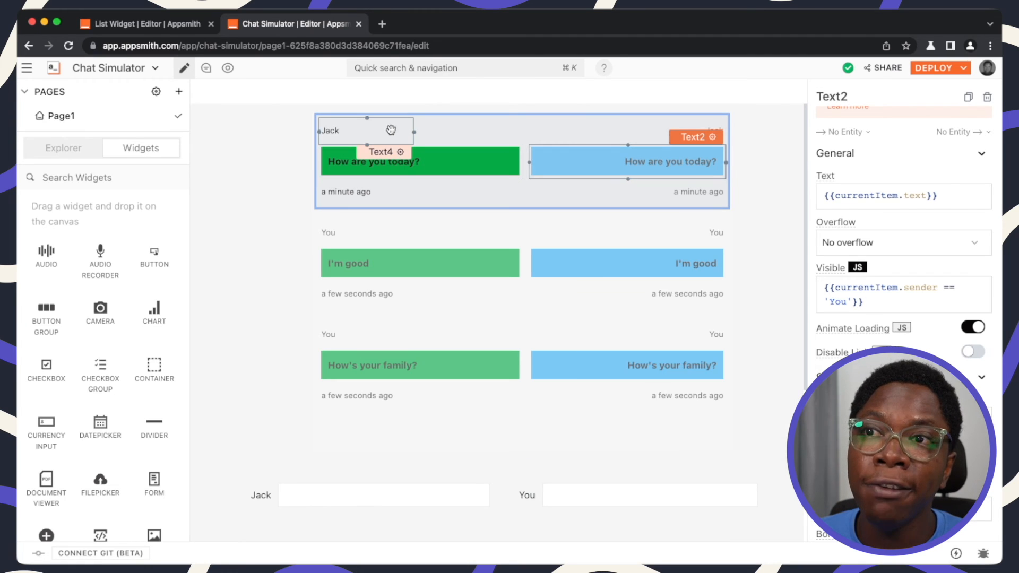
pyautogui.click(893, 267)
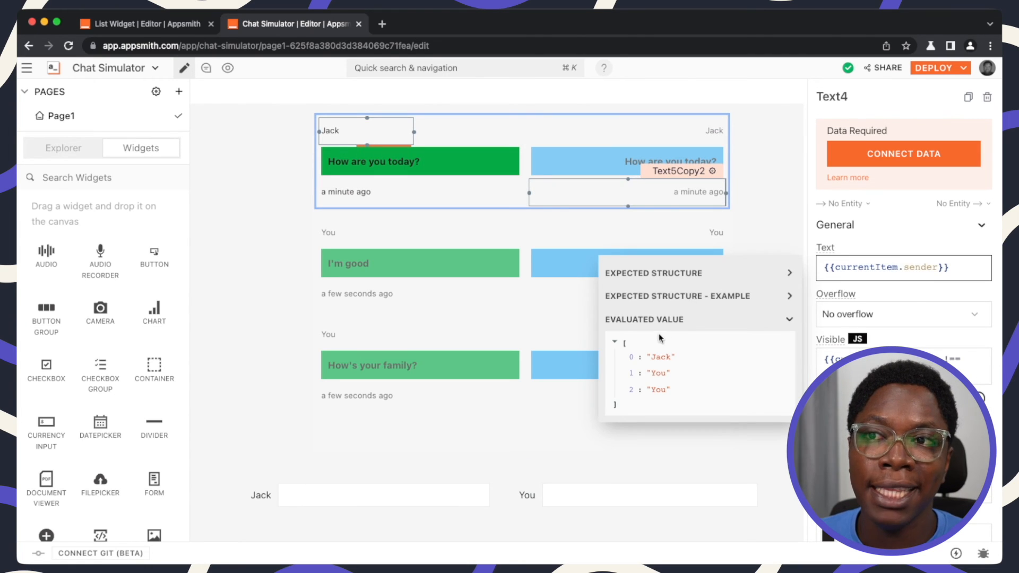
pyautogui.click(642, 155)
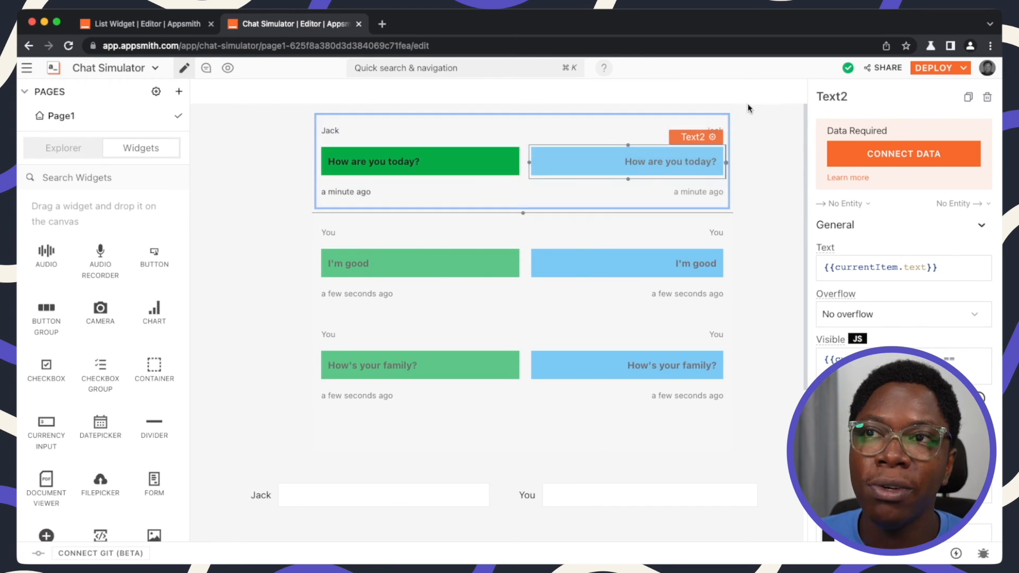
pyautogui.click(711, 139)
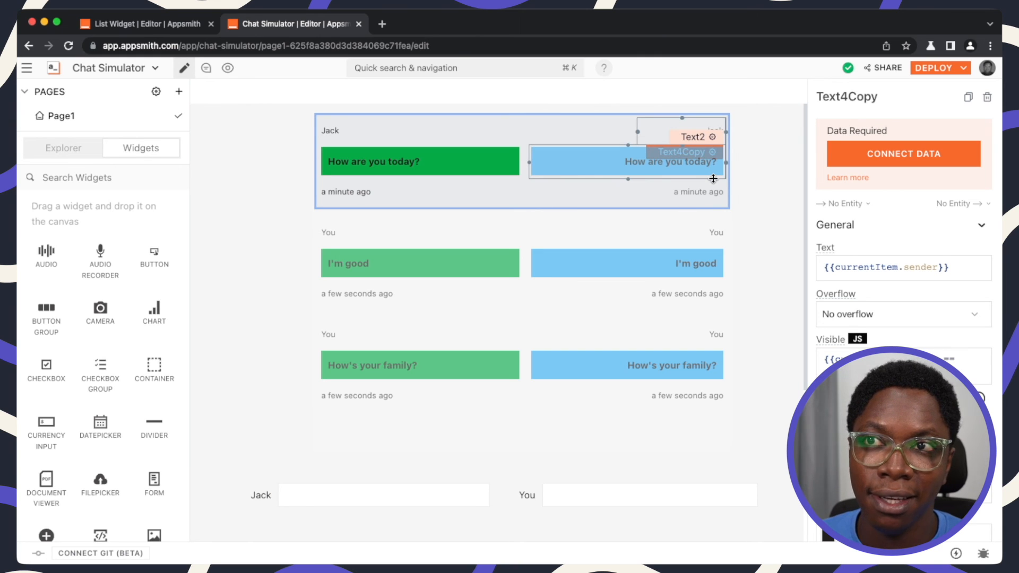
# Send the message "They are good" through Input1 in preview mode, and return to edit mode
pyautogui.click(228, 68)
pyautogui.click(433, 468)
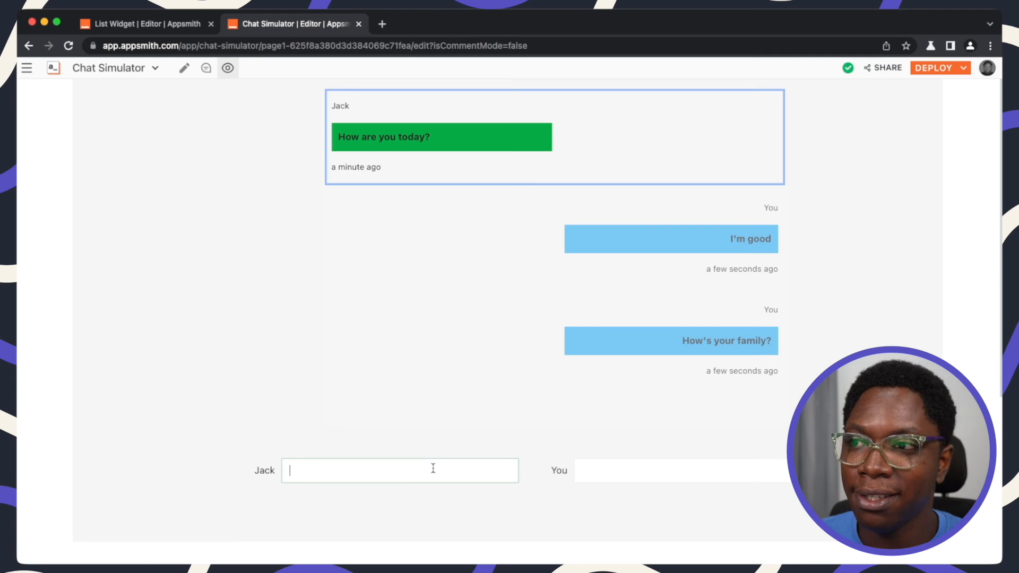
pyautogui.write('They a')
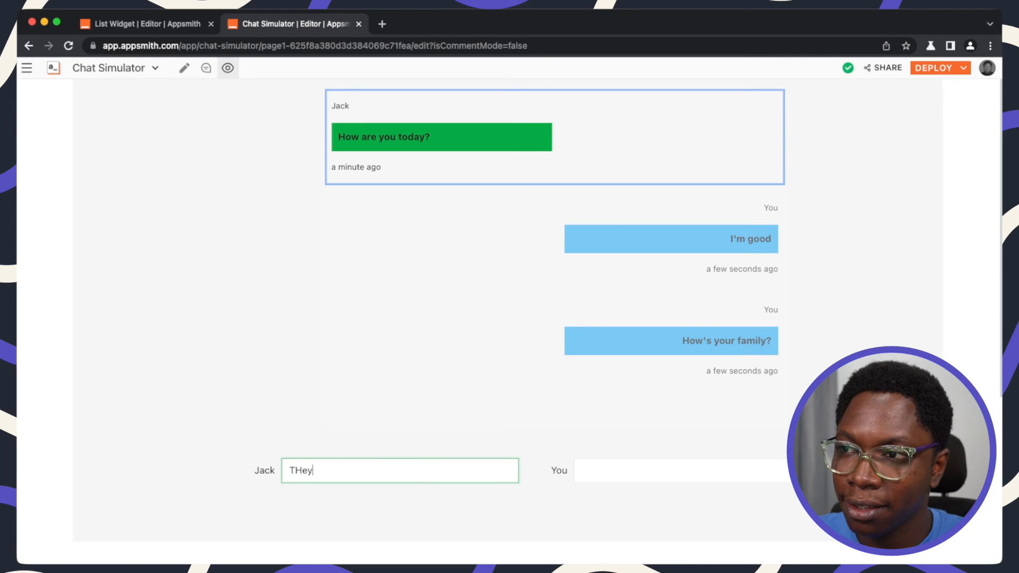
pyautogui.write('re good')
pyautogui.press('Return')
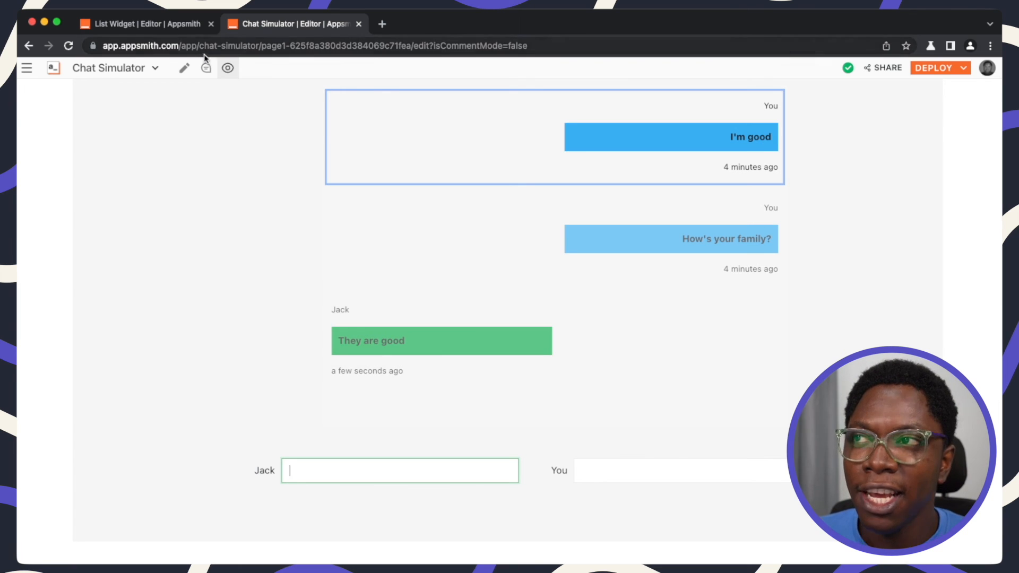
pyautogui.click(184, 68)
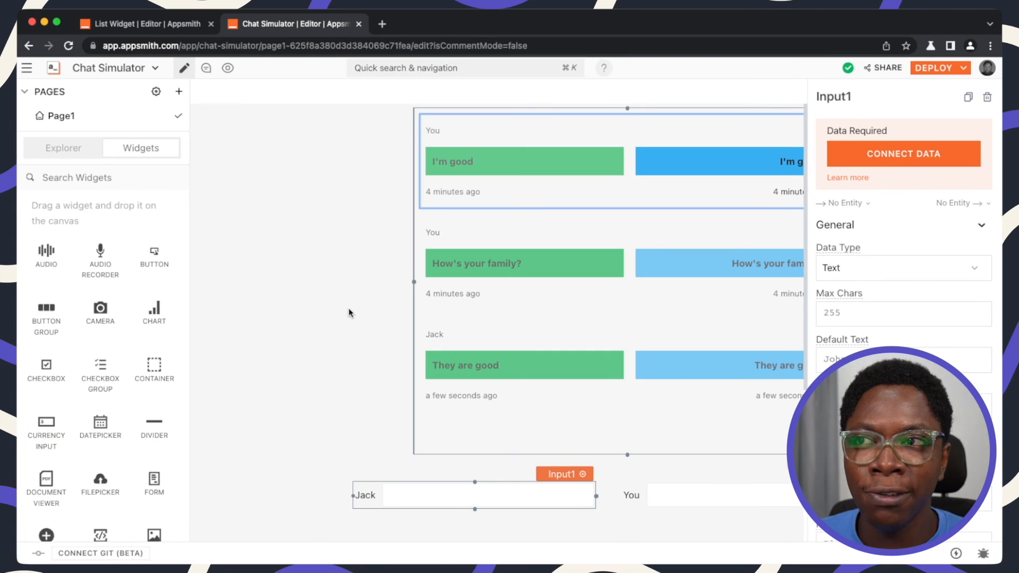